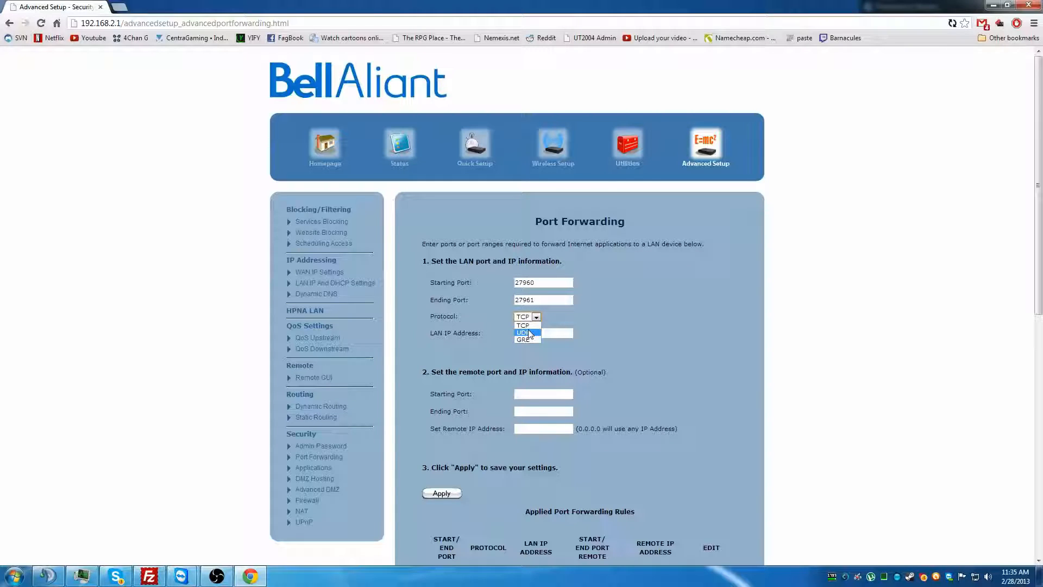
Step: Set the port forwarding protocol to UDP and start the LAN IP address with 192.1
click(530, 333)
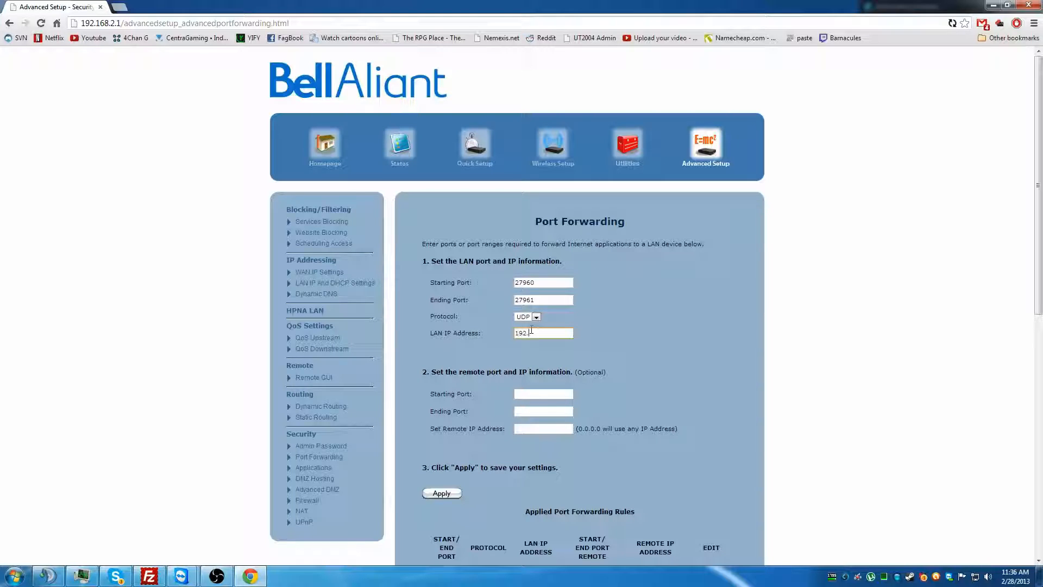
text(.1)
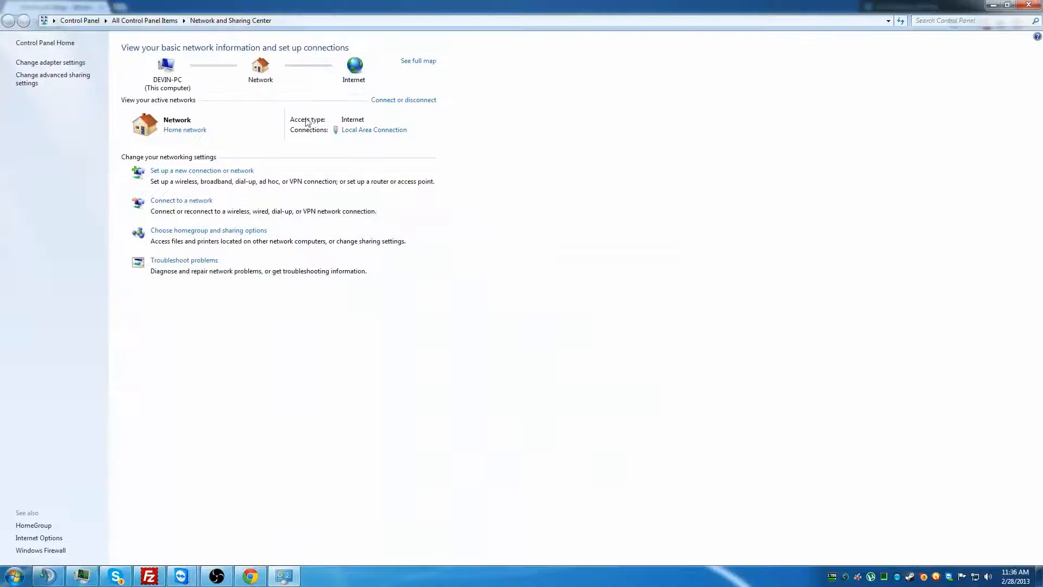
Step: Open the Local Area Connection details from the Network and Sharing Center
click(374, 130)
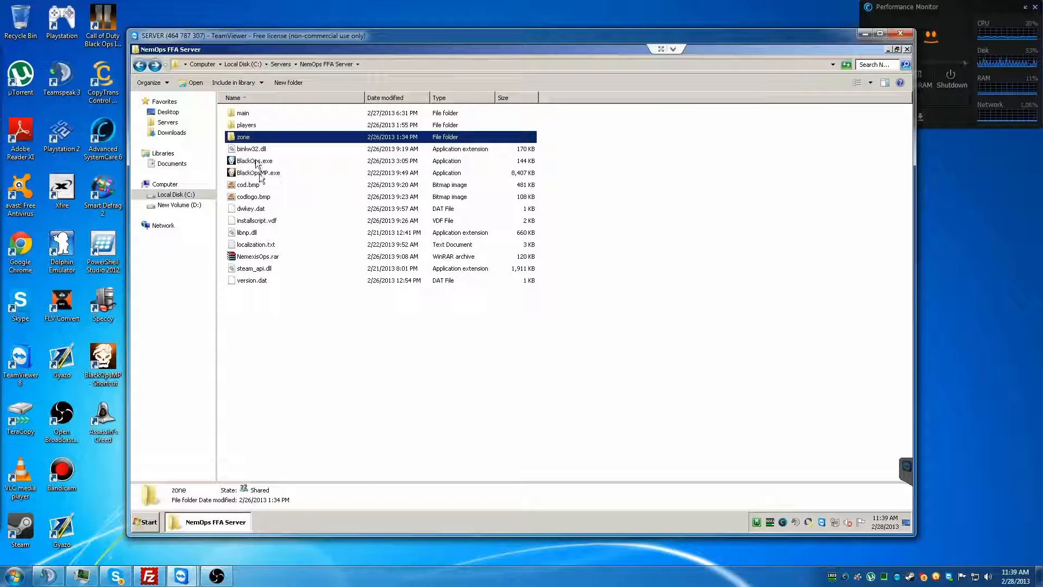
Step: Examine the server files in the NemOps FFA Server folder, from the executables and bitmaps to the install script
click(256, 162)
click(262, 150)
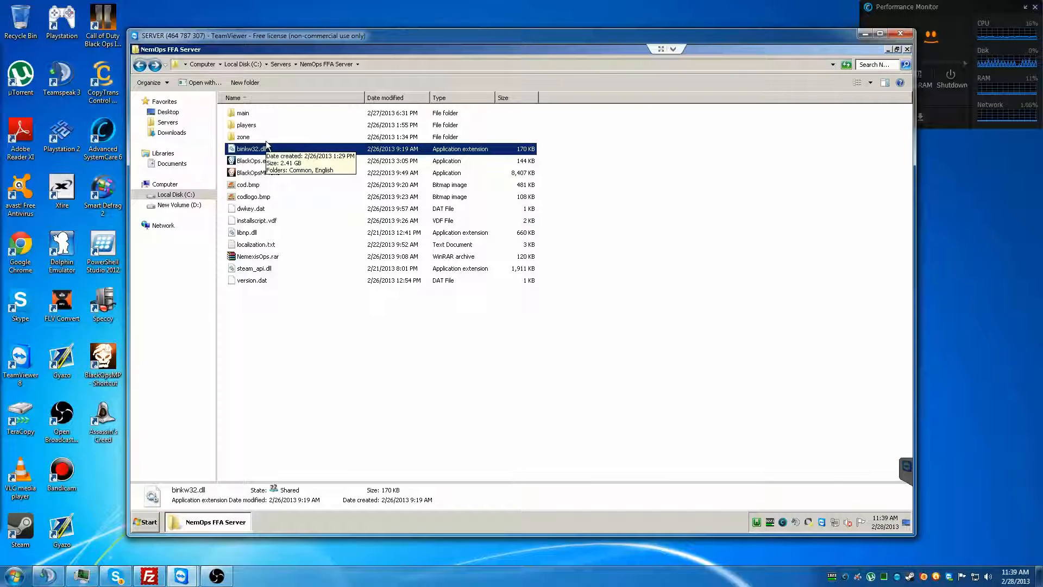
click(275, 159)
click(266, 184)
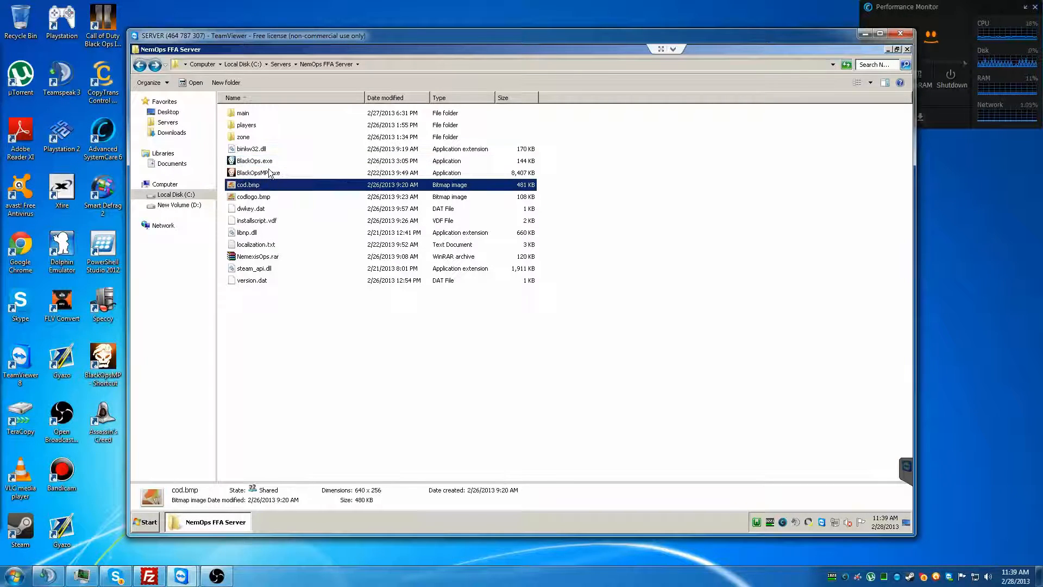
click(265, 197)
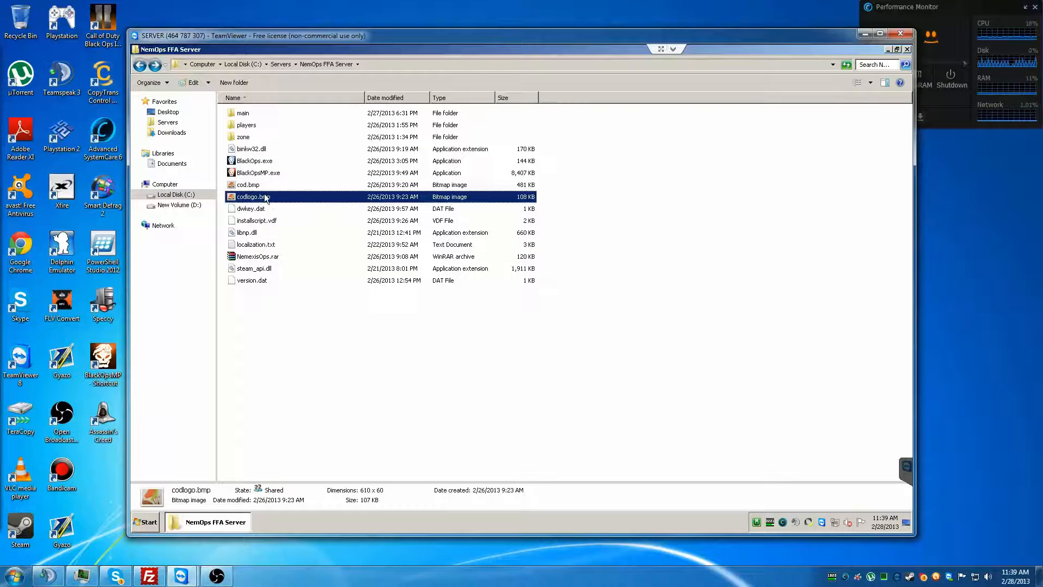
click(255, 245)
click(256, 257)
click(255, 220)
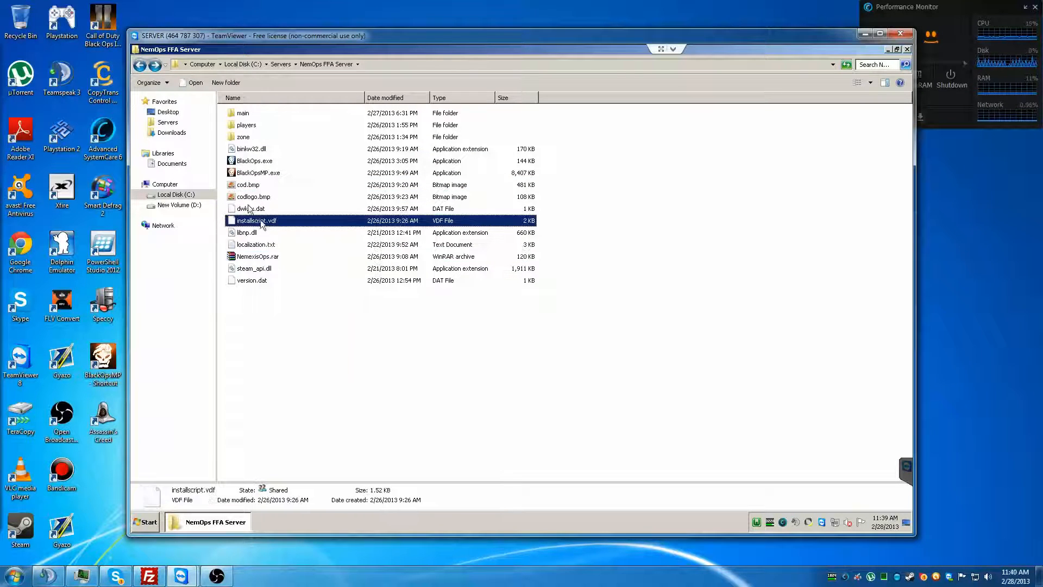
Step: Check the Send to options for BlackOpsMP.exe and close the NemOps FFA Server folder
right_click(236, 174)
mouse_move(300, 306)
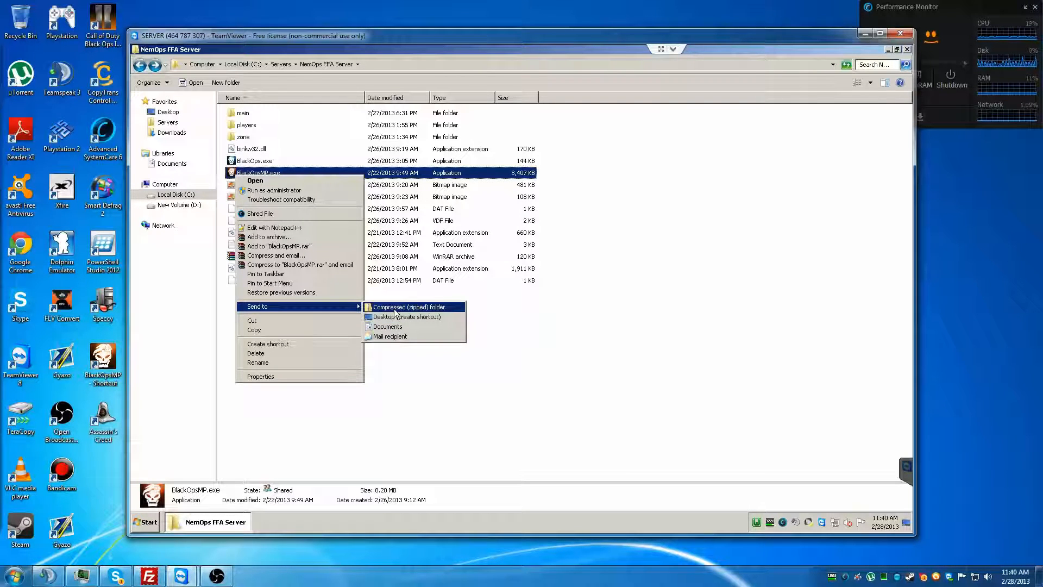
click(419, 328)
click(907, 51)
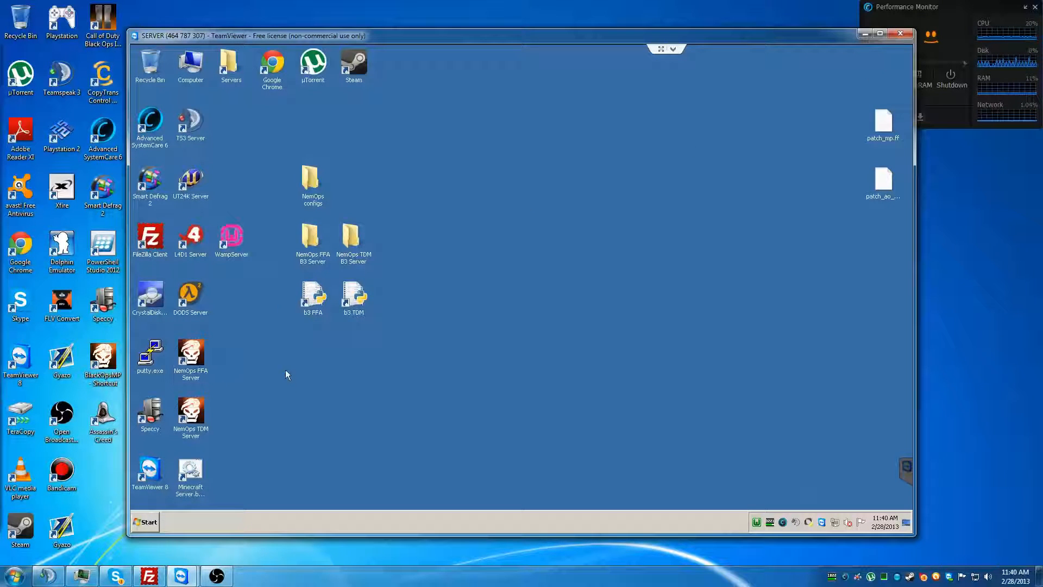
Step: Open the NemOps FFA Server shortcut's properties and review the launch parameters in its target back to the executable path
right_click(192, 359)
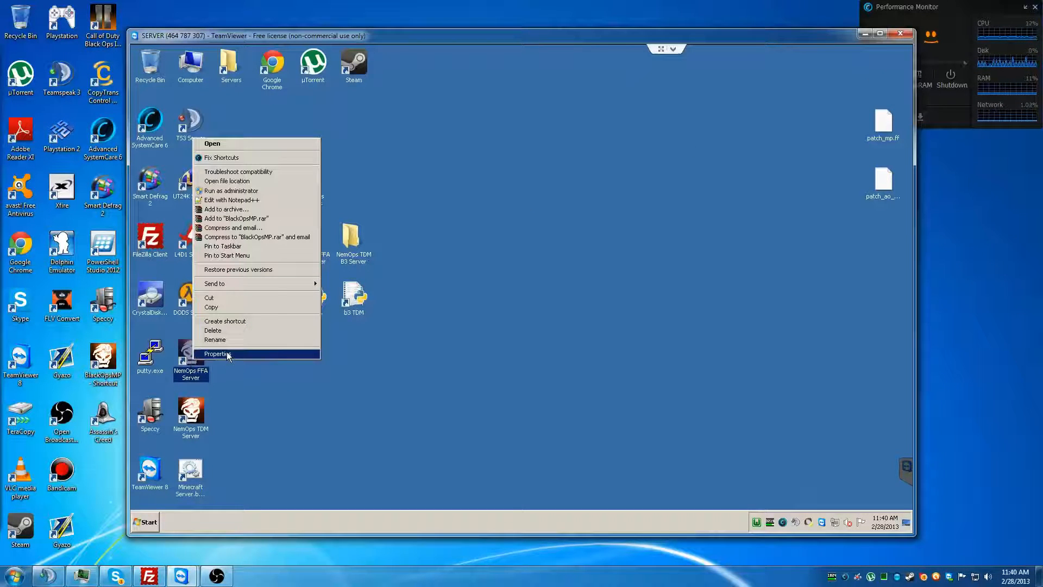
click(218, 354)
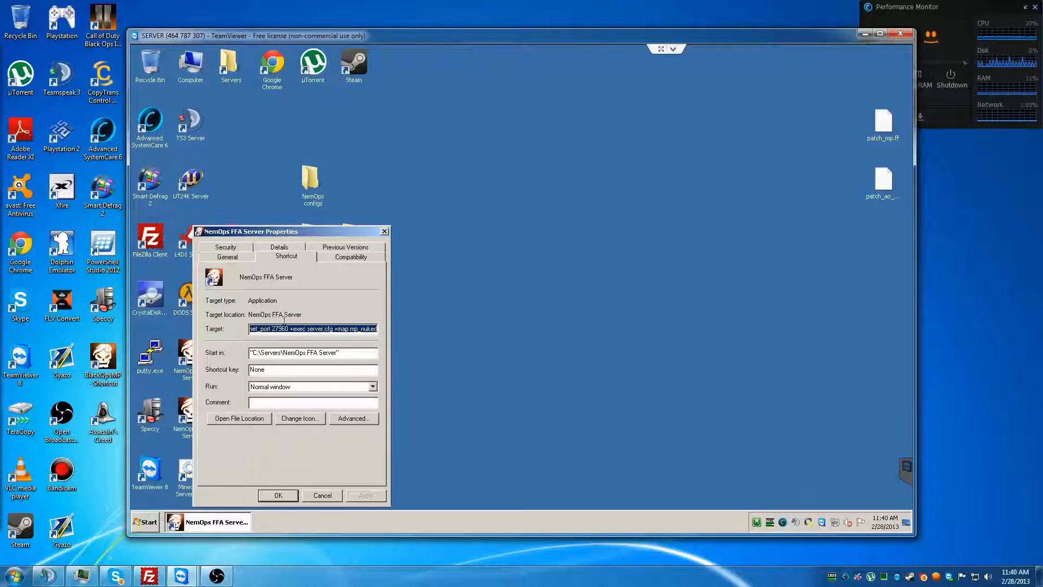
click(317, 328)
drag(297, 329, 262, 330)
click(250, 329)
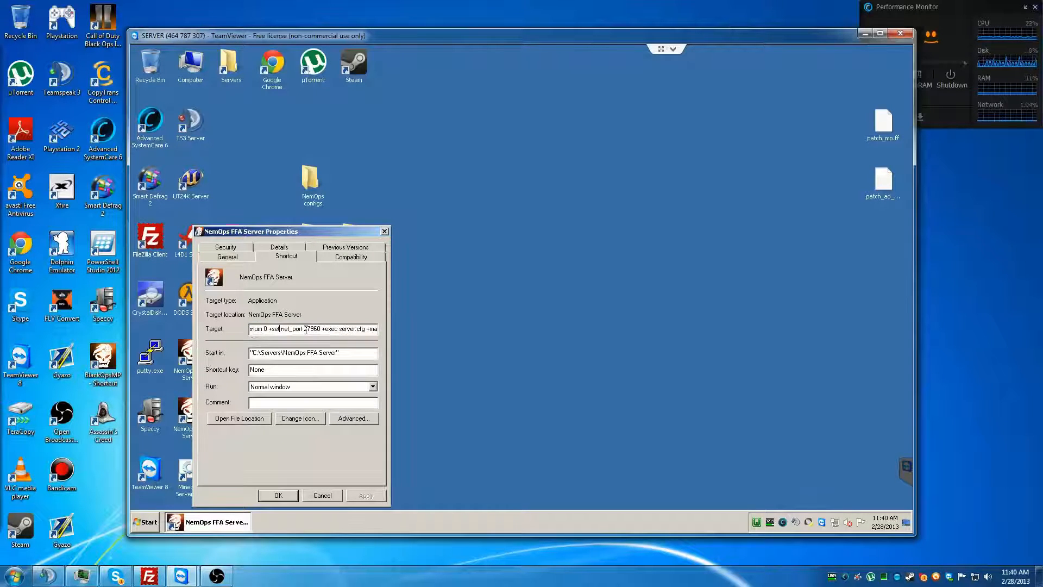
key(Left)
key(Left)
key(Left)
key(Left)
key(Left)
key(Left)
key(Left)
key(Left)
key(Left)
key(Left)
key(Left)
key(Left)
key(Left)
key(Left)
key(Left)
key(Left)
key(Left)
key(Left)
key(Left)
key(Left)
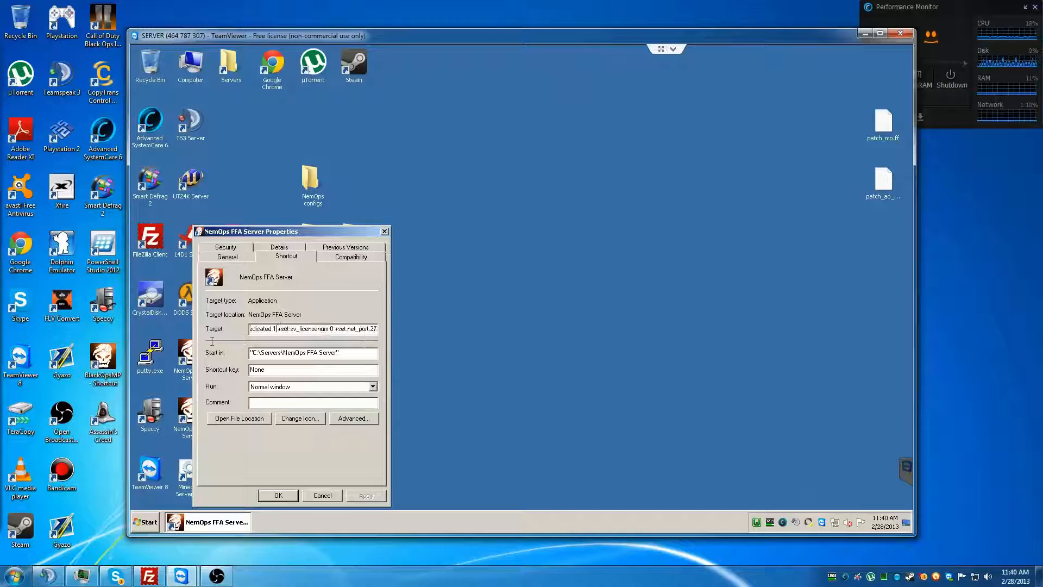
key(Left)
key(Left)
key(Left)
key(Left)
key(Left)
key(Left)
key(Left)
key(Left)
key(Left)
key(Left)
key(Left)
key(Left)
key(Left)
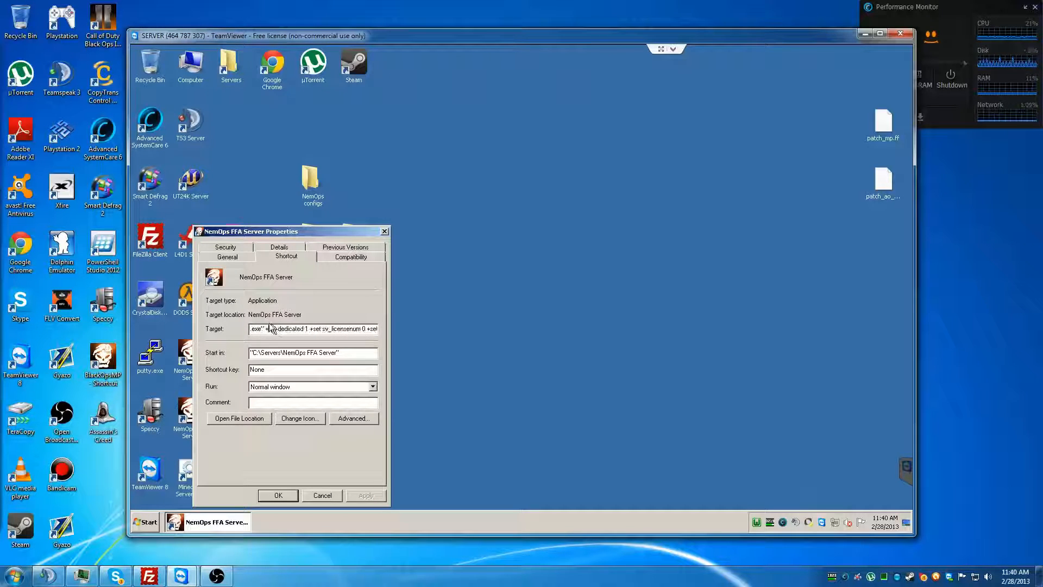
Step: Select the launch parameters that follow the executable path in the FFA shortcut's target, through to the end
key(shift+Right)
key(shift+Right)
key(shift+Right)
key(shift+Right)
key(shift+Right)
key(shift+Right)
key(shift+Right)
key(shift+Right)
key(shift+Right)
key(shift+Right)
key(shift+Right)
key(shift+Right)
key(shift+Right)
key(shift+Right)
key(shift+Right)
key(shift+Right)
key(shift+Right)
key(shift+Right)
key(shift+Right)
key(shift+Right)
key(shift+End)
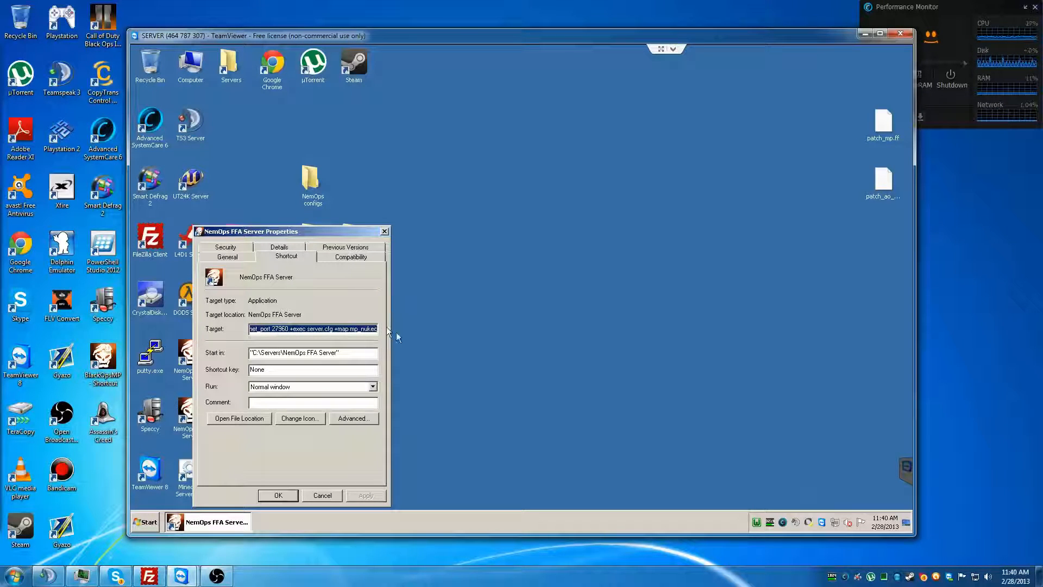
Step: Highlight the net_port number in the FFA shortcut's target
drag(278, 334, 252, 333)
click(276, 330)
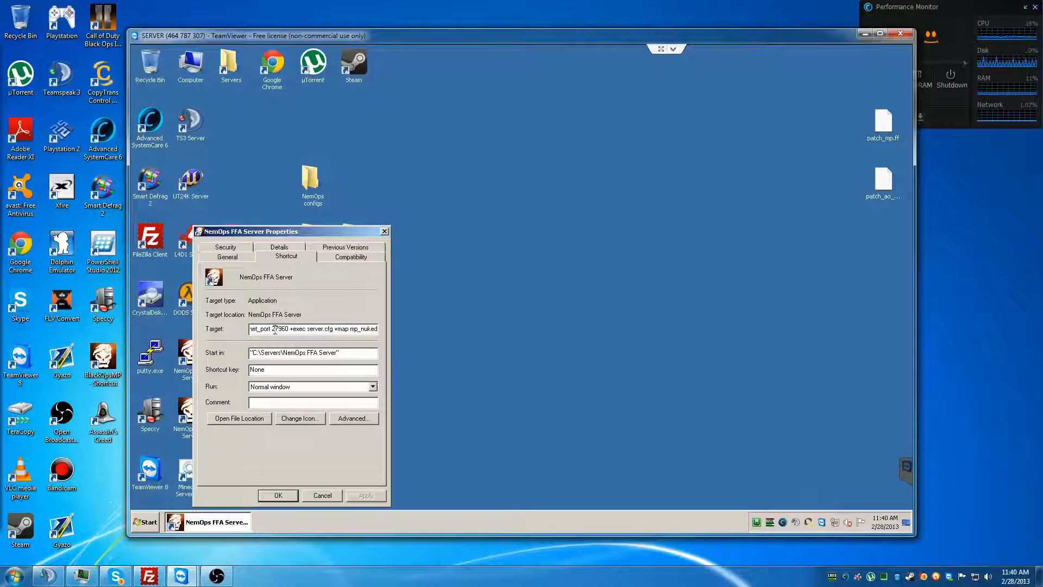
drag(272, 330, 288, 329)
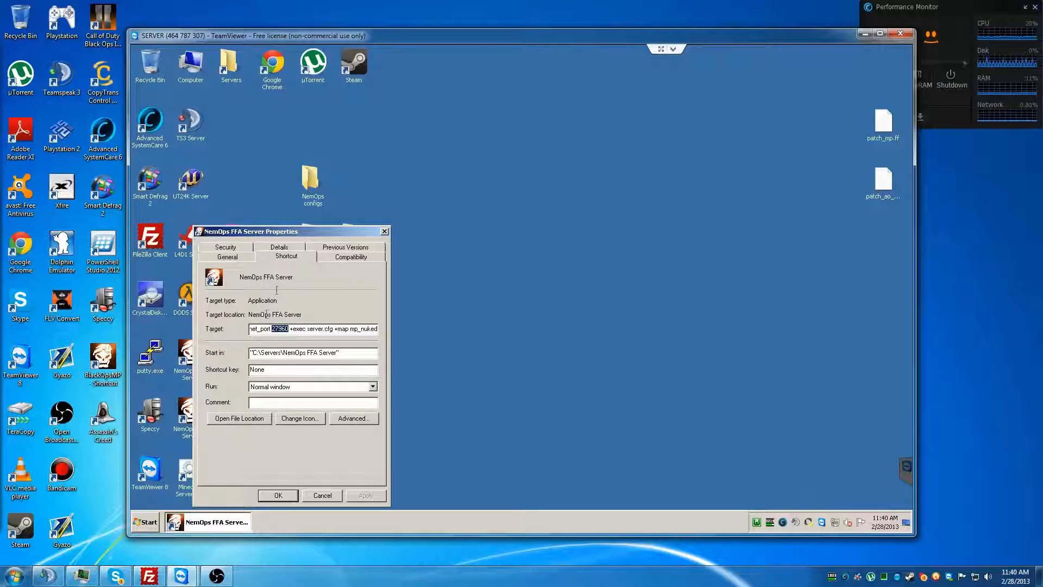
Step: Move the FFA properties window aside and open the NemOps TDM Server shortcut's properties to compare the port in its target
drag(326, 232, 784, 157)
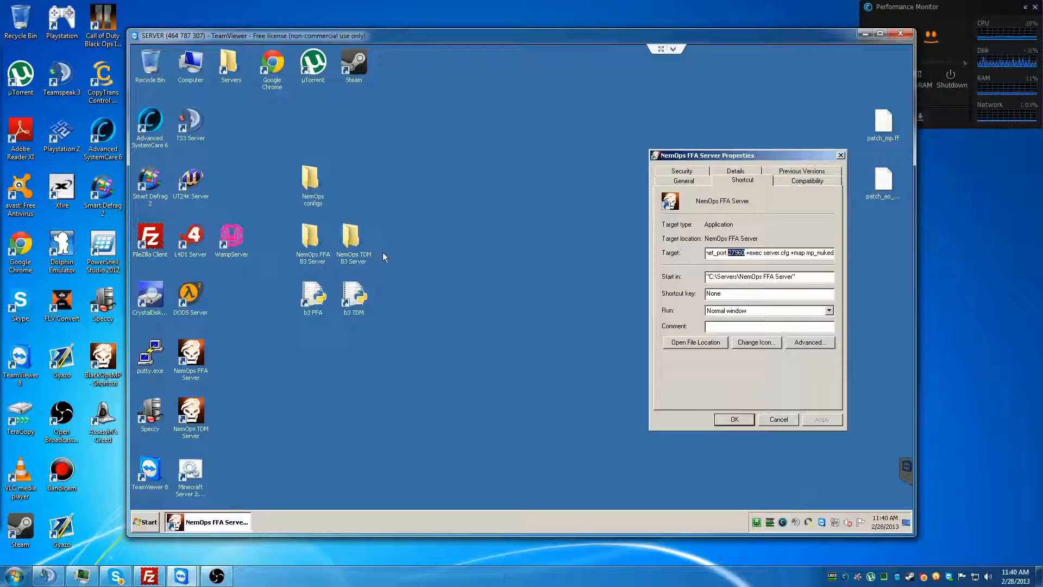
click(192, 417)
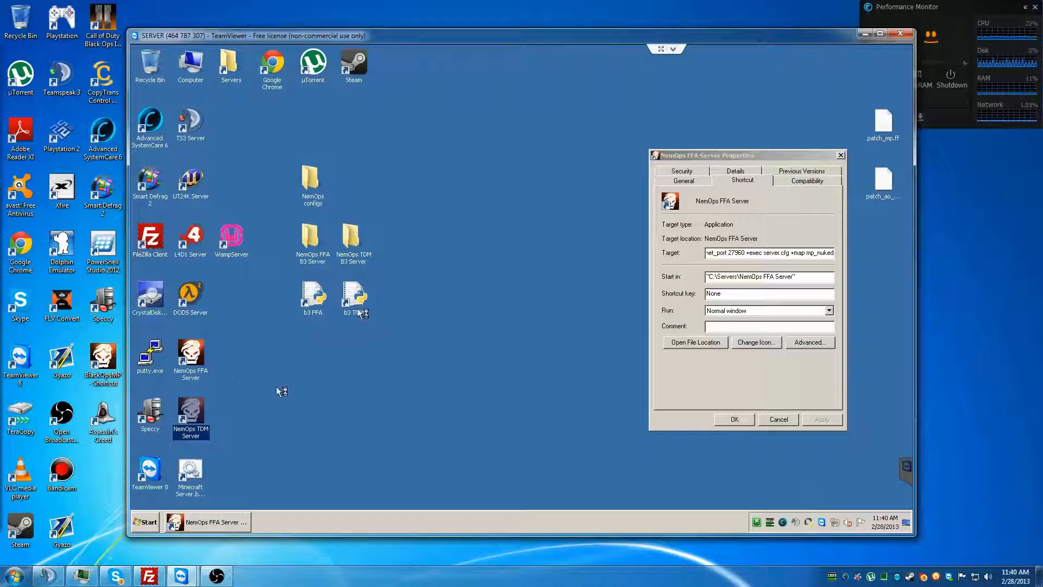
right_click(194, 422)
click(209, 425)
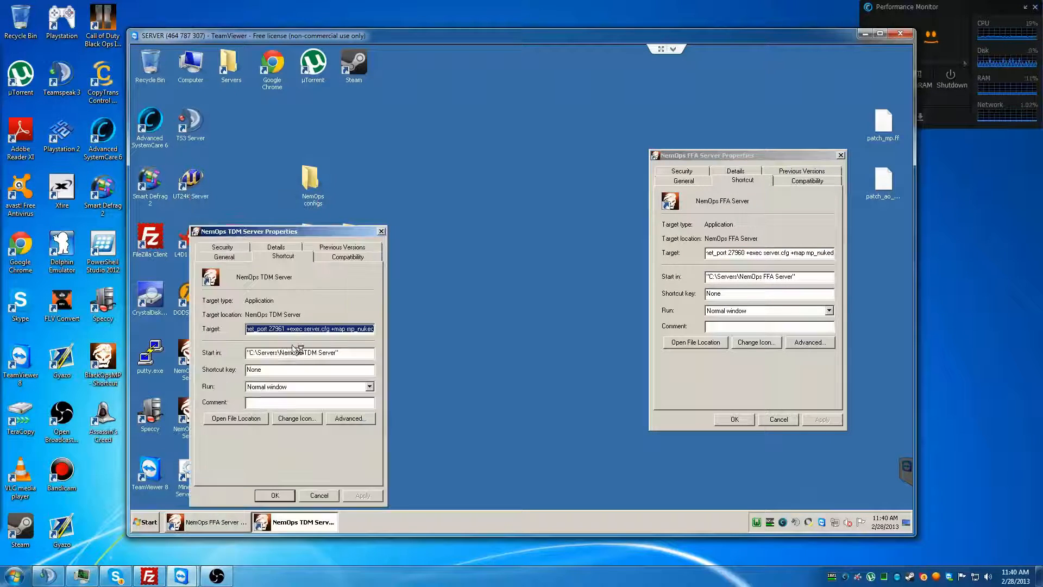
click(277, 329)
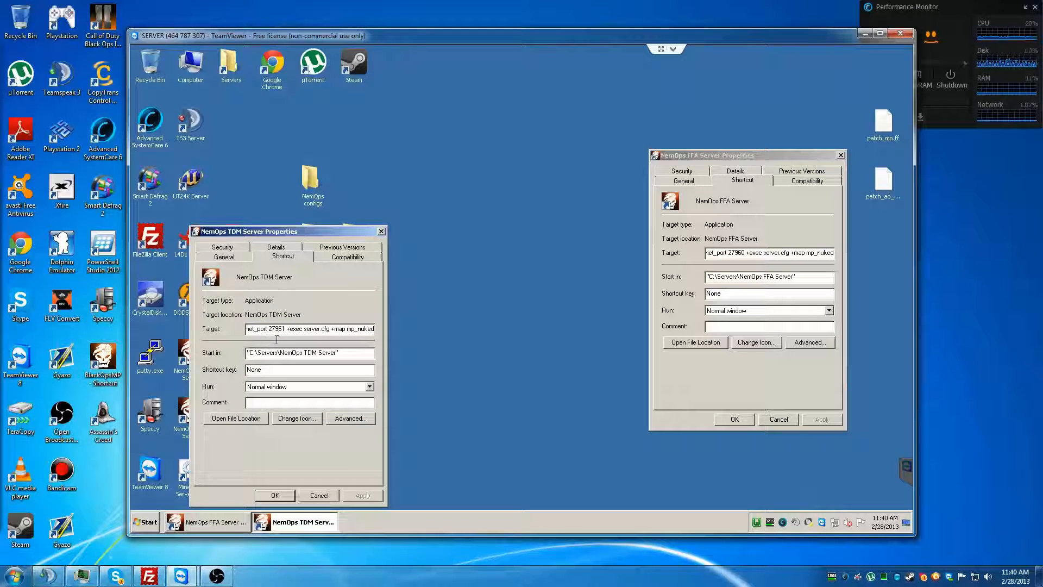
Step: Open Task Manager and try to end the CoD Black Ops Console task
right_click(613, 517)
click(639, 485)
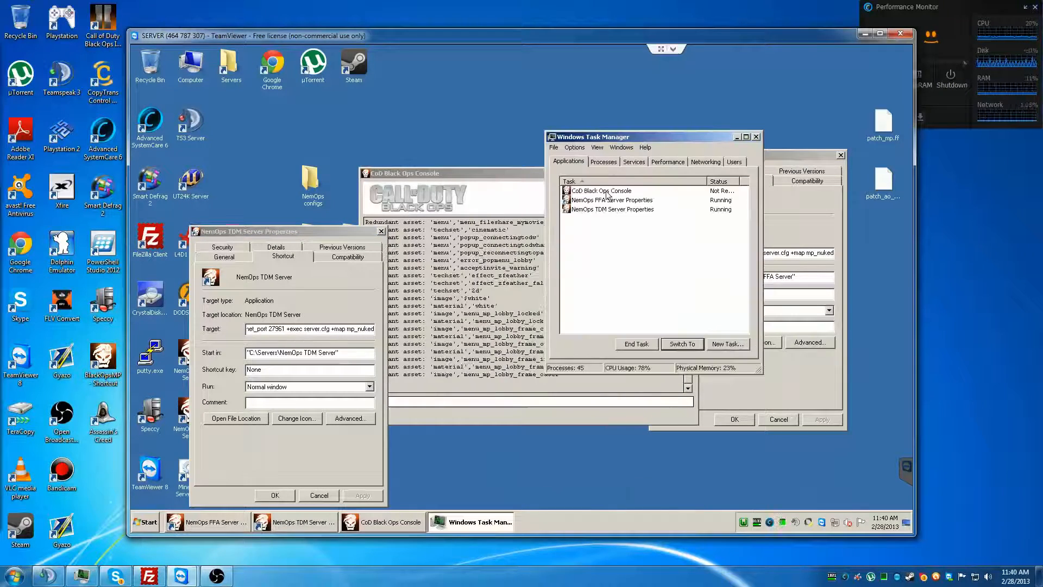
double_click(613, 191)
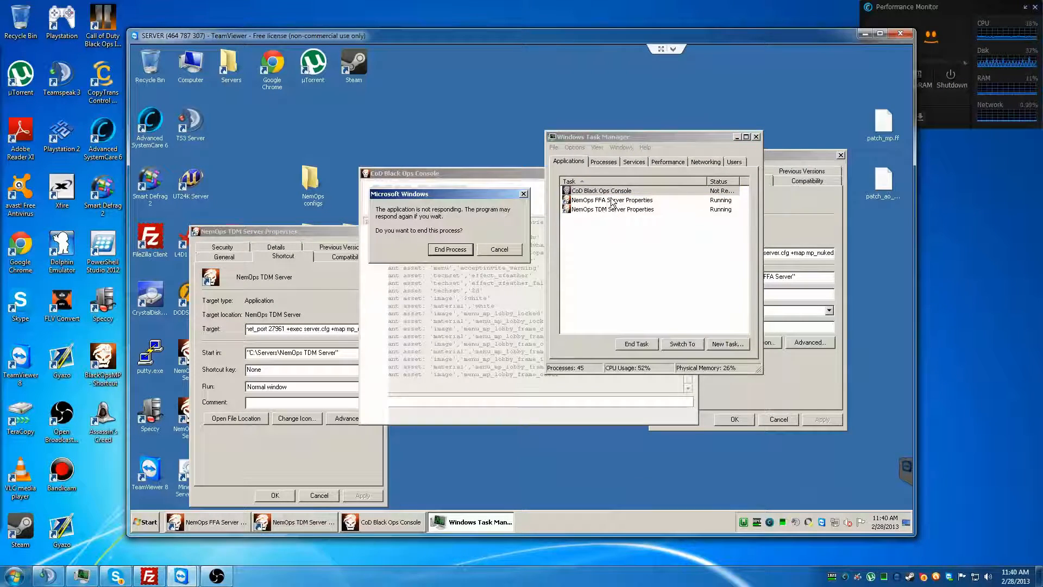
Step: Sort the running processes by image name, end the BlackOpsMP.exe process and close Task Manager
click(603, 161)
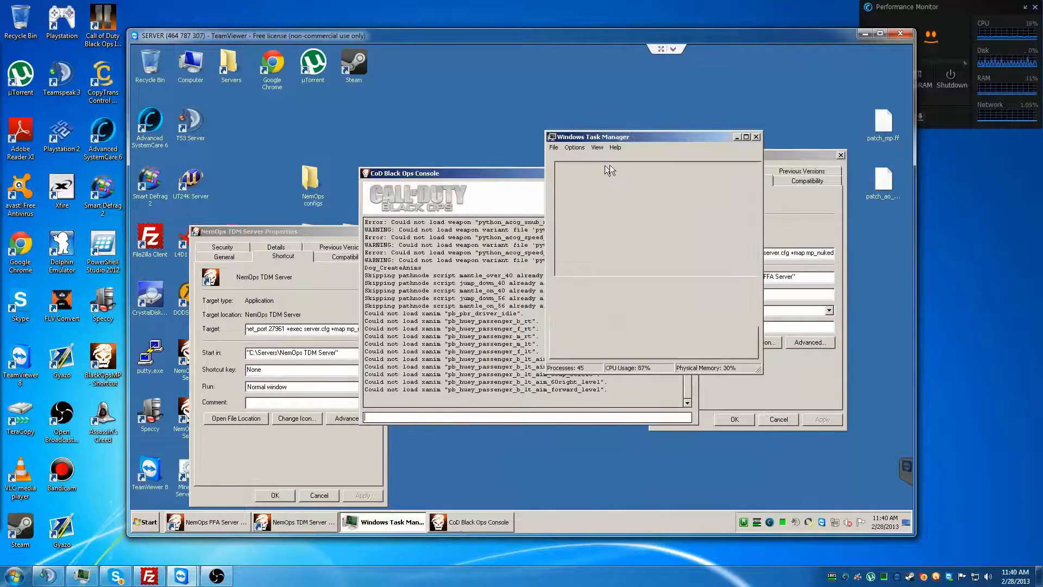
click(596, 227)
click(592, 267)
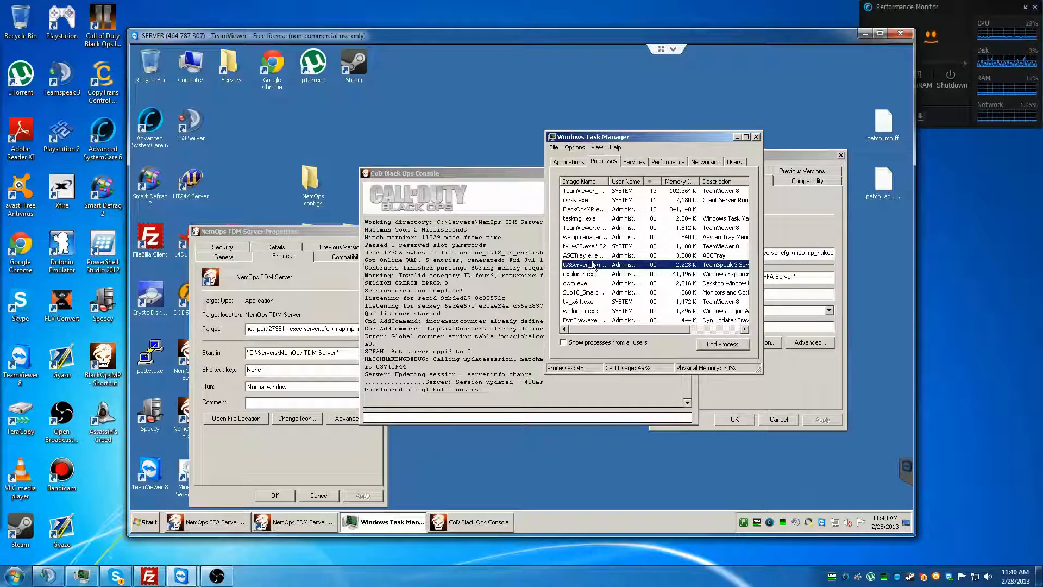
click(603, 189)
click(601, 183)
click(586, 234)
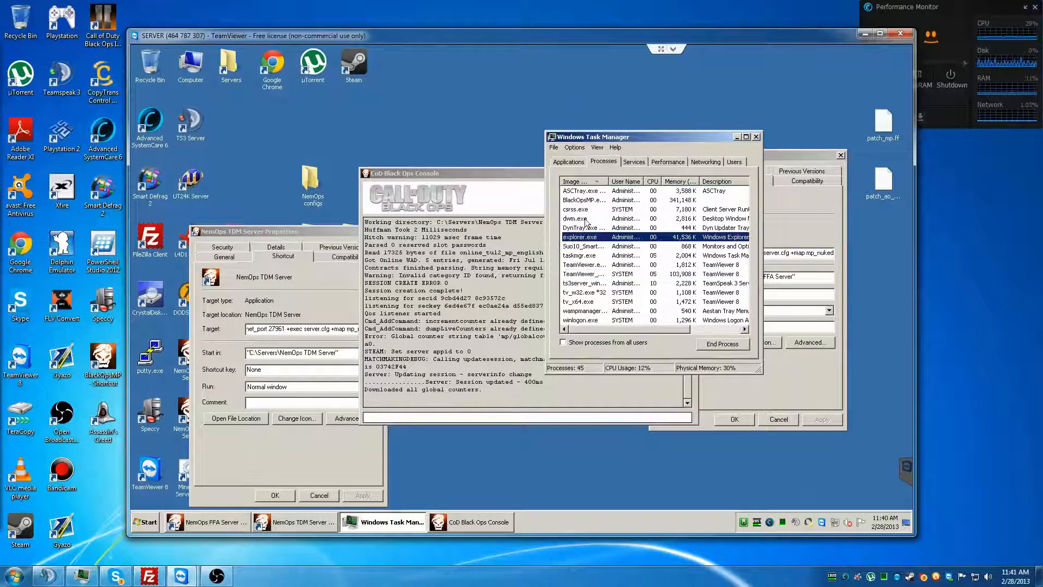
click(592, 203)
key(Delete)
key(Return)
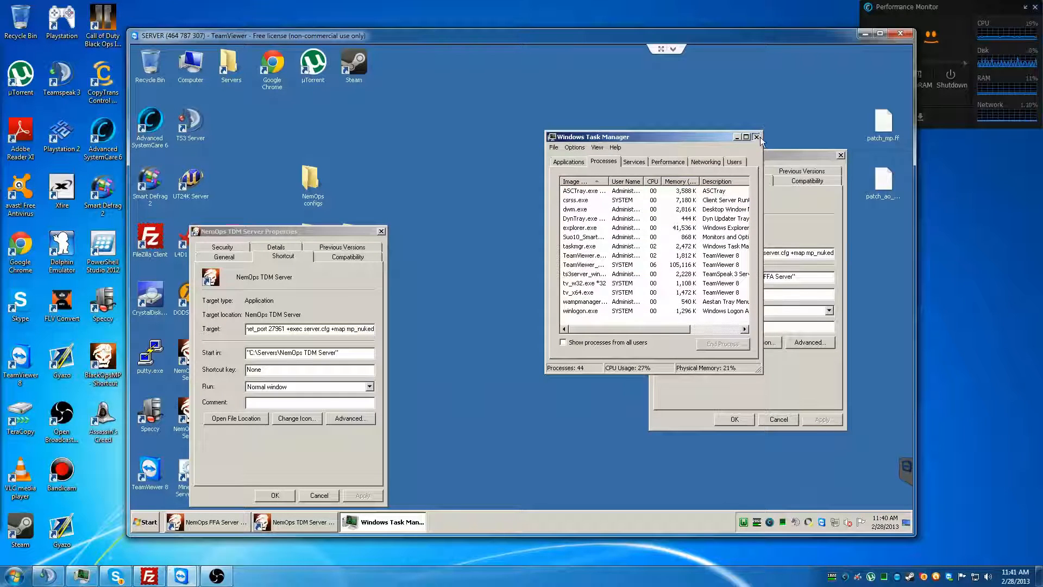
click(757, 138)
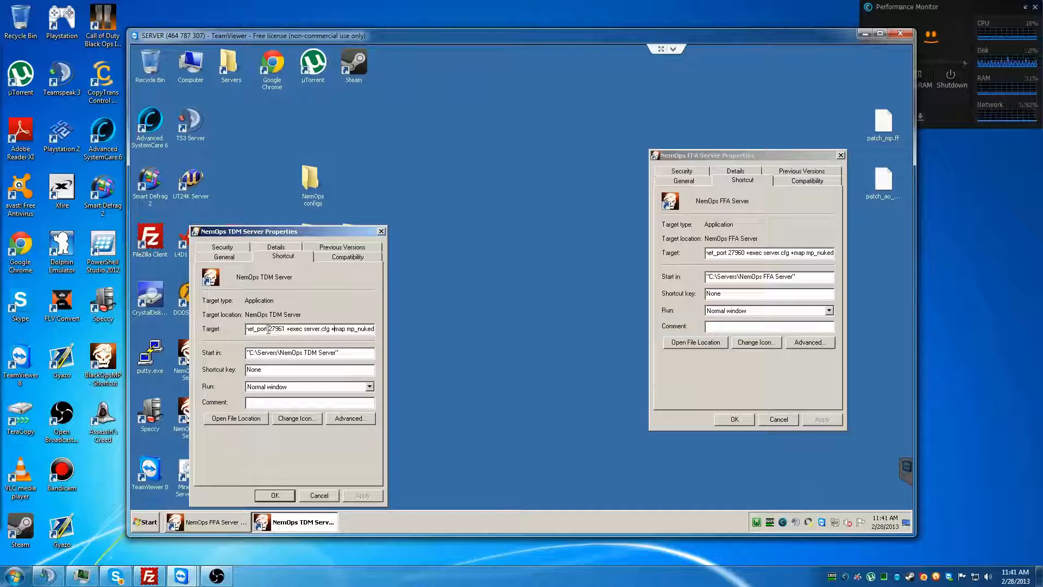
Step: Highlight the +exec server.cfg parameter in the TDM shortcut's target and close both properties windows without saving
drag(269, 329, 333, 331)
click(303, 329)
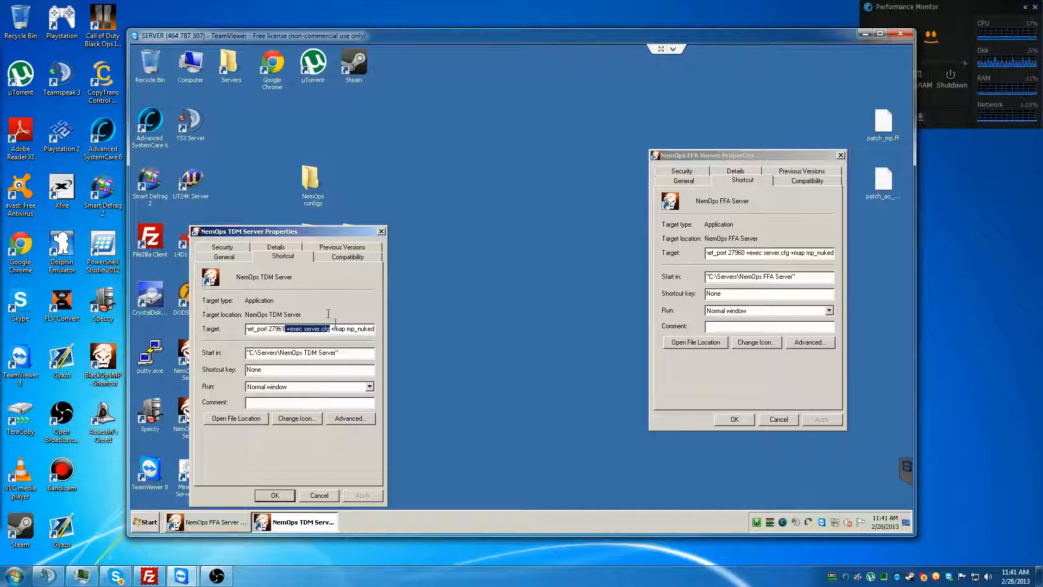
click(321, 496)
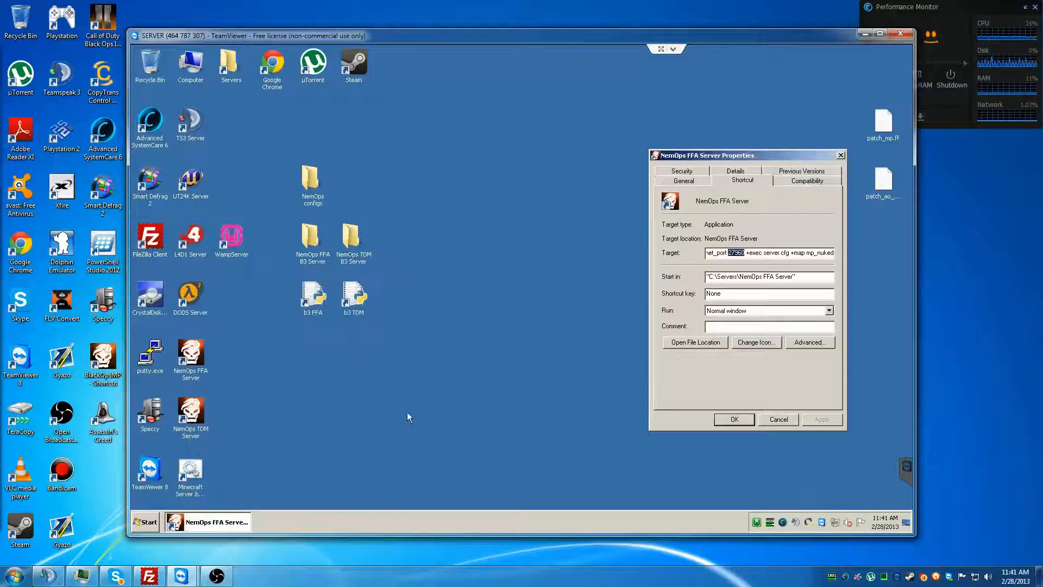
click(775, 417)
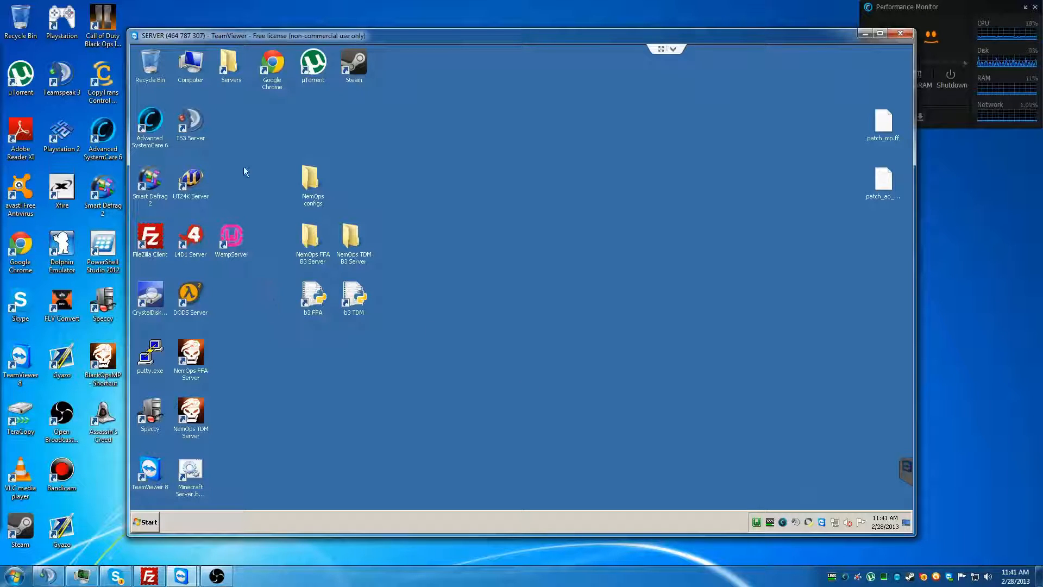
Step: Open the NemOps FFA Server shortcut's file location and find server.cfg in its main folder
right_click(179, 359)
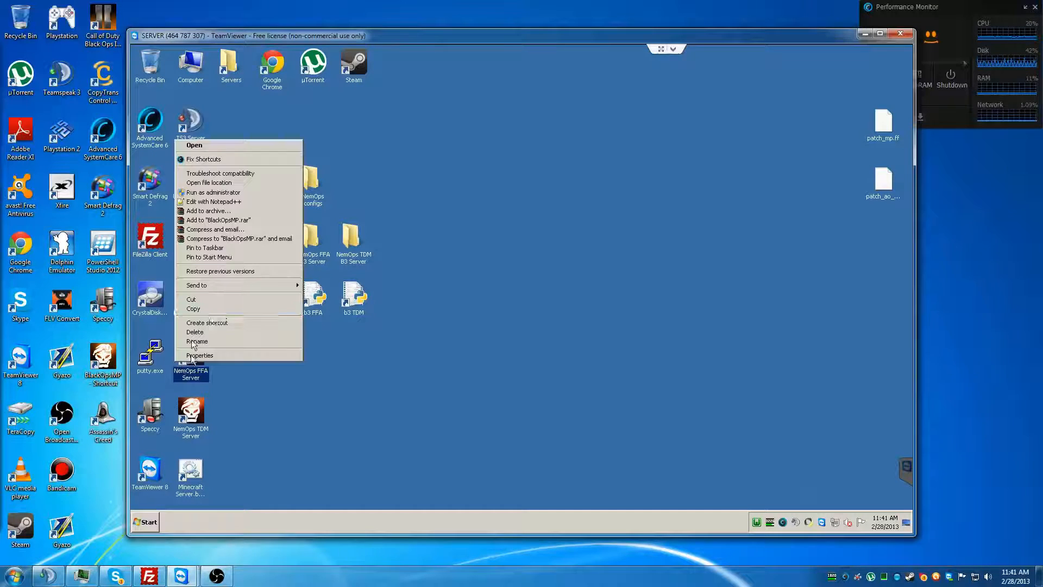
click(235, 189)
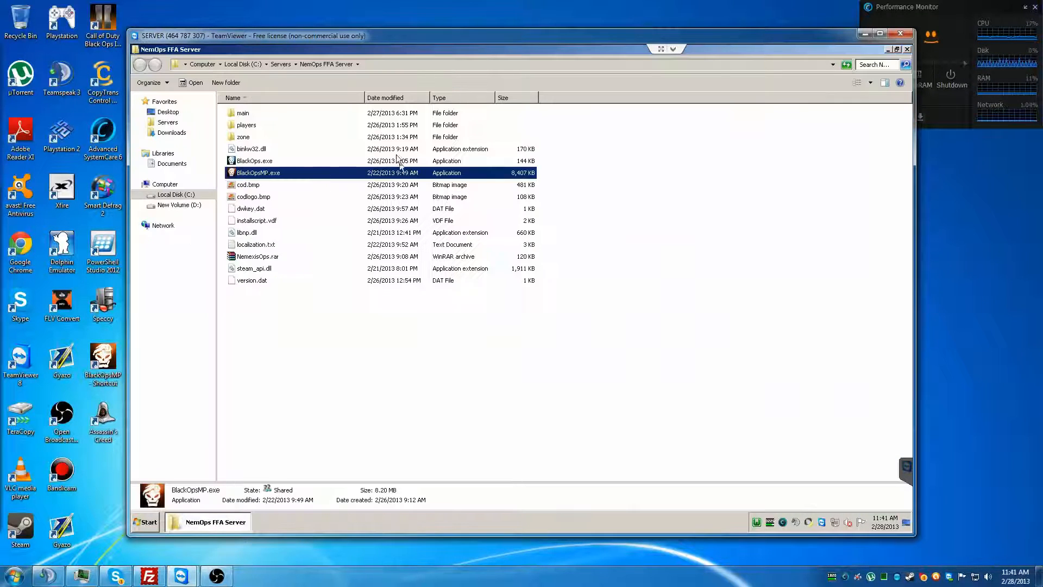
click(247, 114)
double_click(248, 114)
click(269, 159)
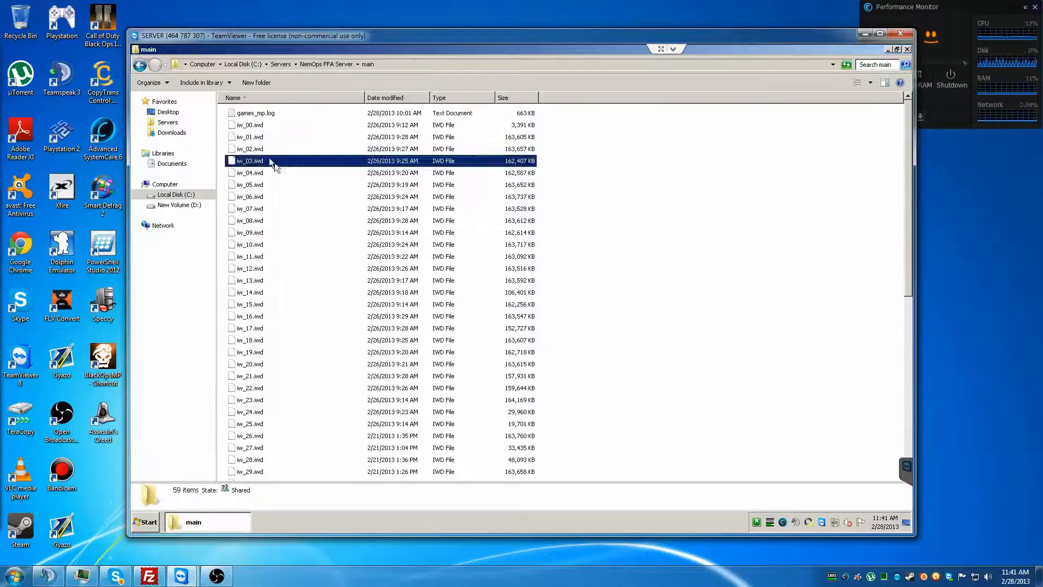
scroll(265, 180, down, 9)
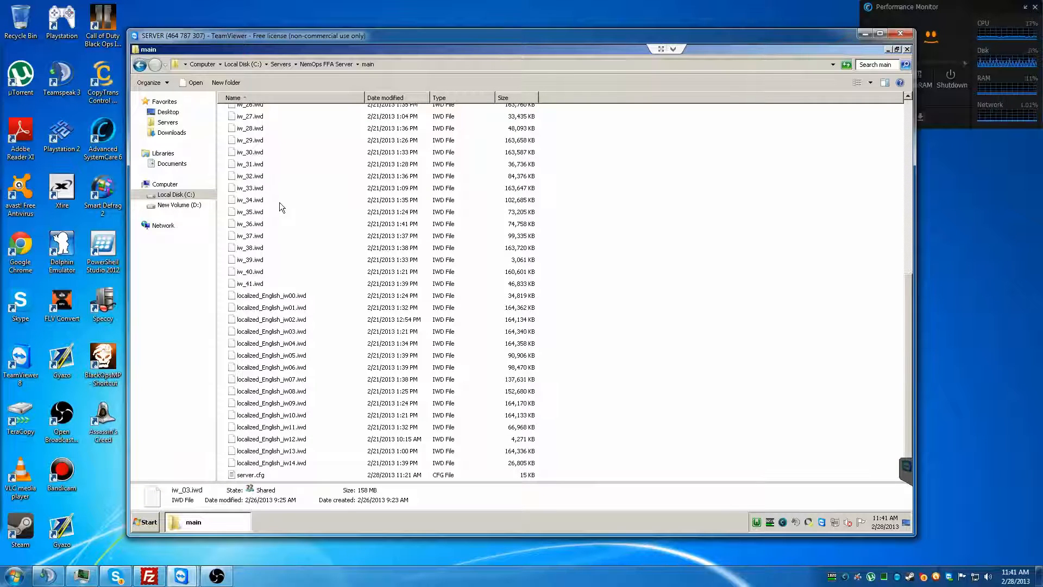
click(270, 258)
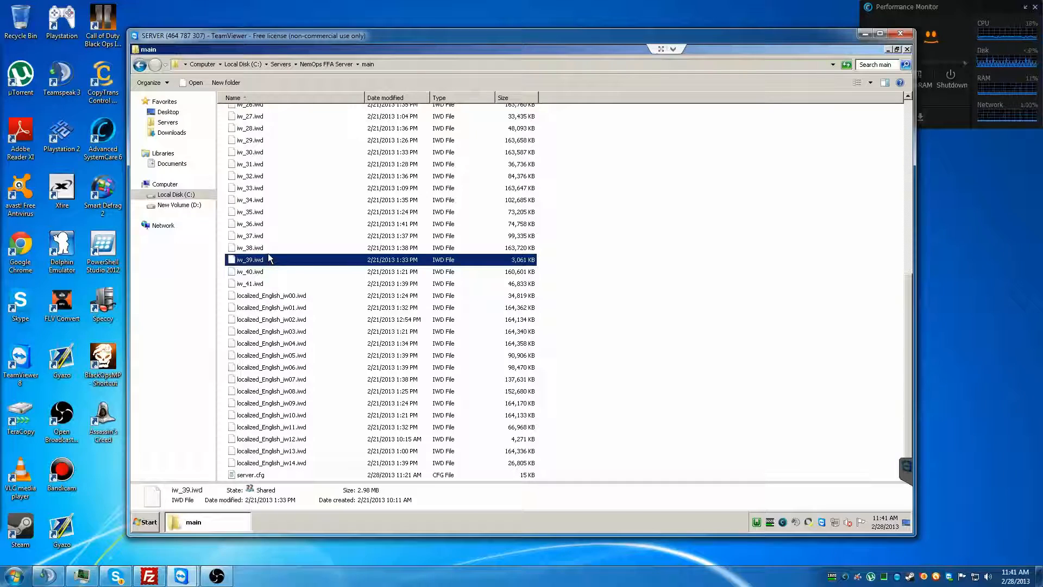
click(286, 296)
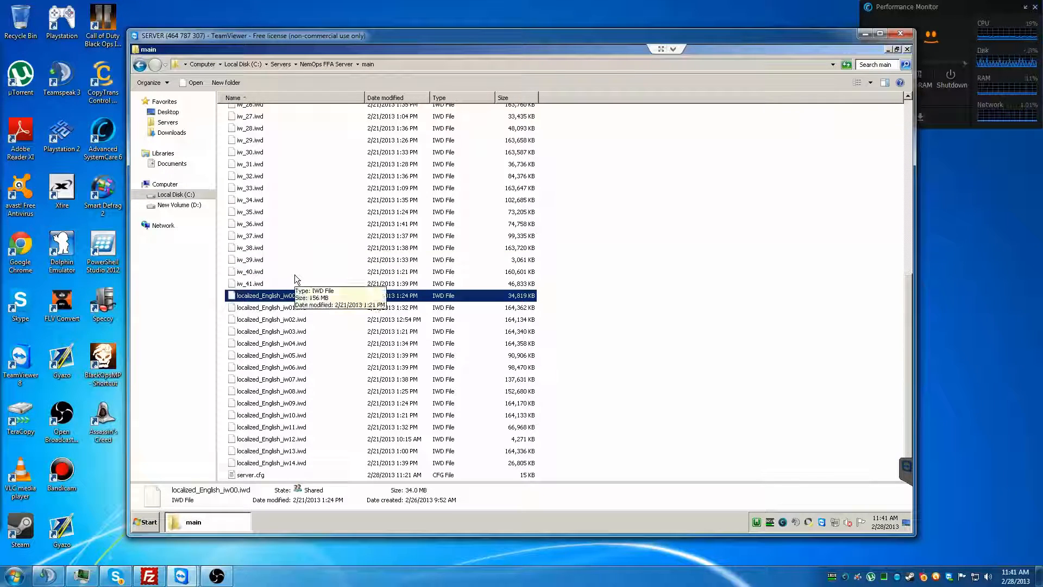
click(295, 271)
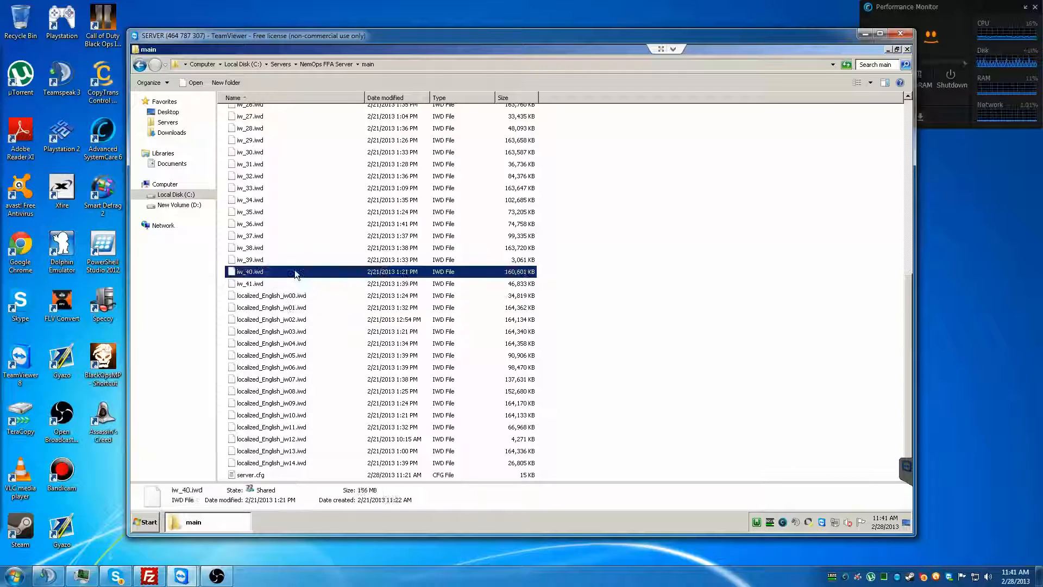
click(291, 307)
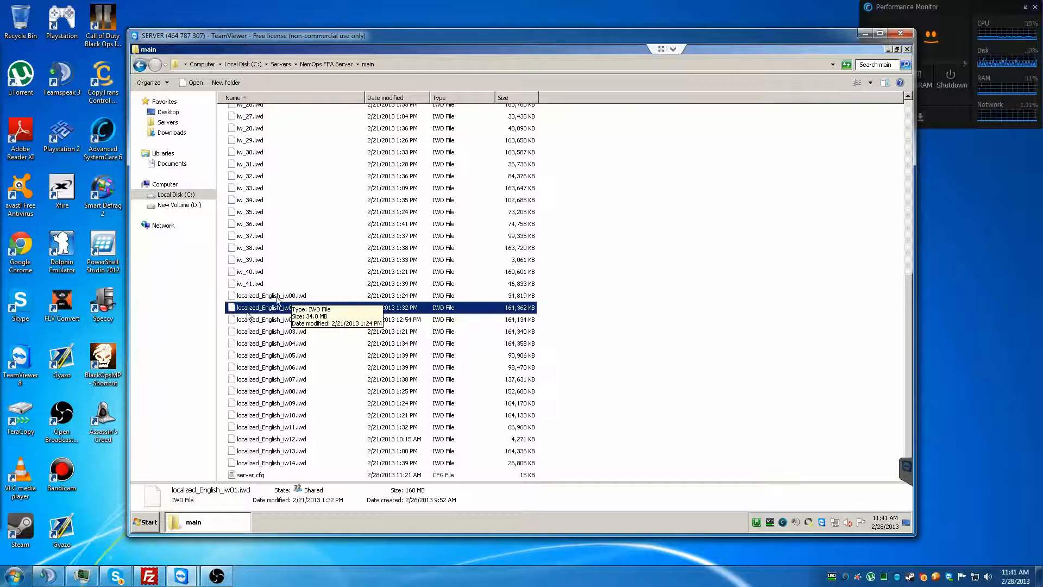
click(204, 523)
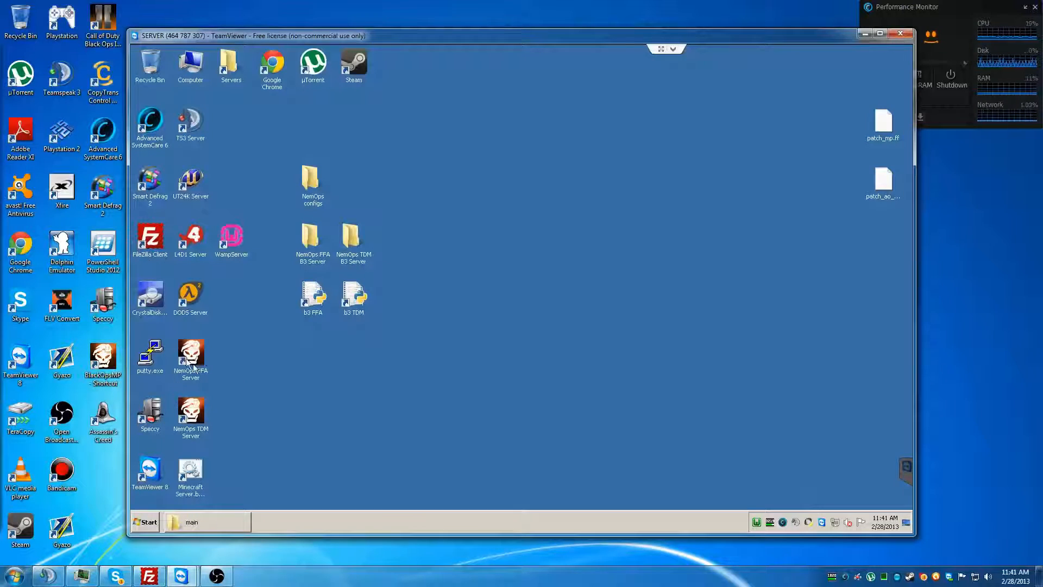
click(220, 521)
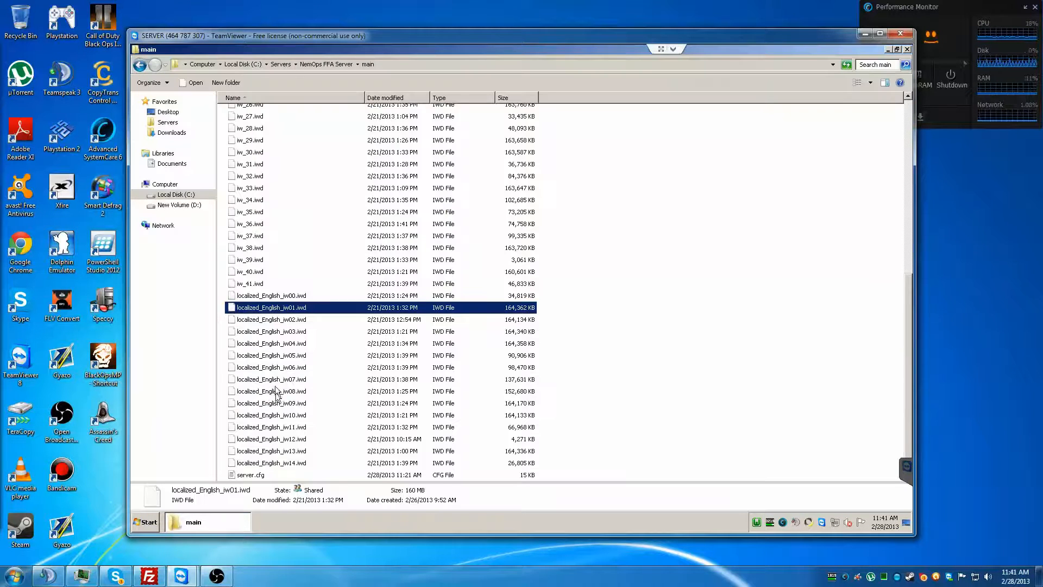
Step: Open server.cfg from the NemOps FFA Server's main folder
click(268, 391)
click(260, 474)
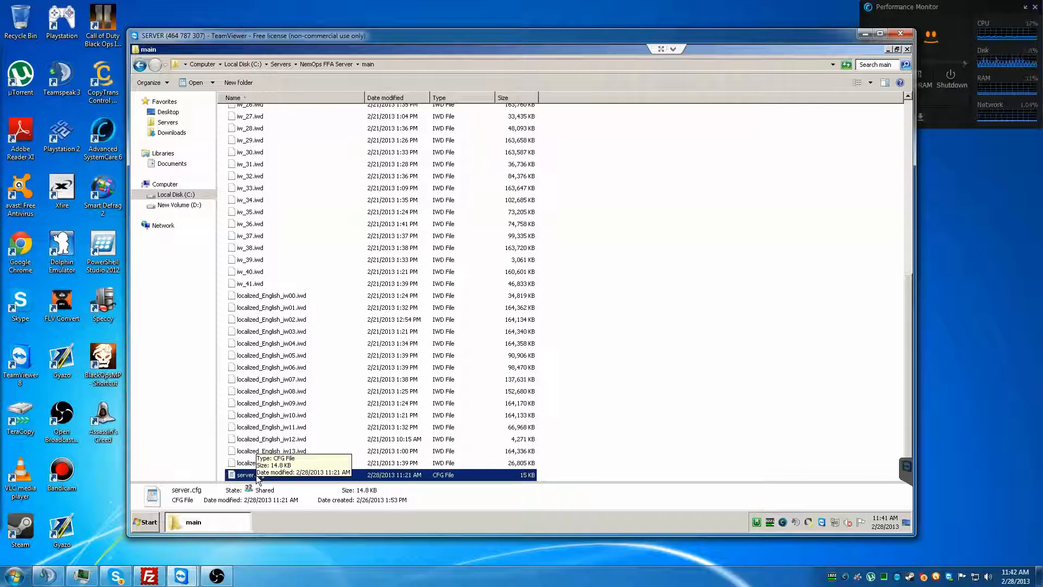
double_click(256, 475)
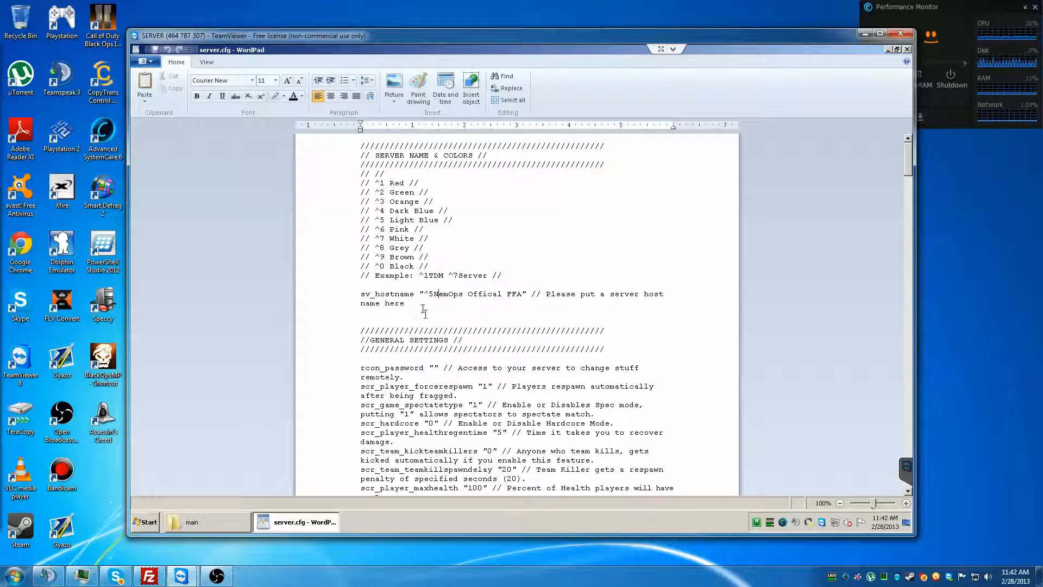
Step: Look through server.cfg from the server name, general and client settings down to the gametype and map rotation sections
scroll(412, 278, down, 5)
scroll(411, 278, down, 8)
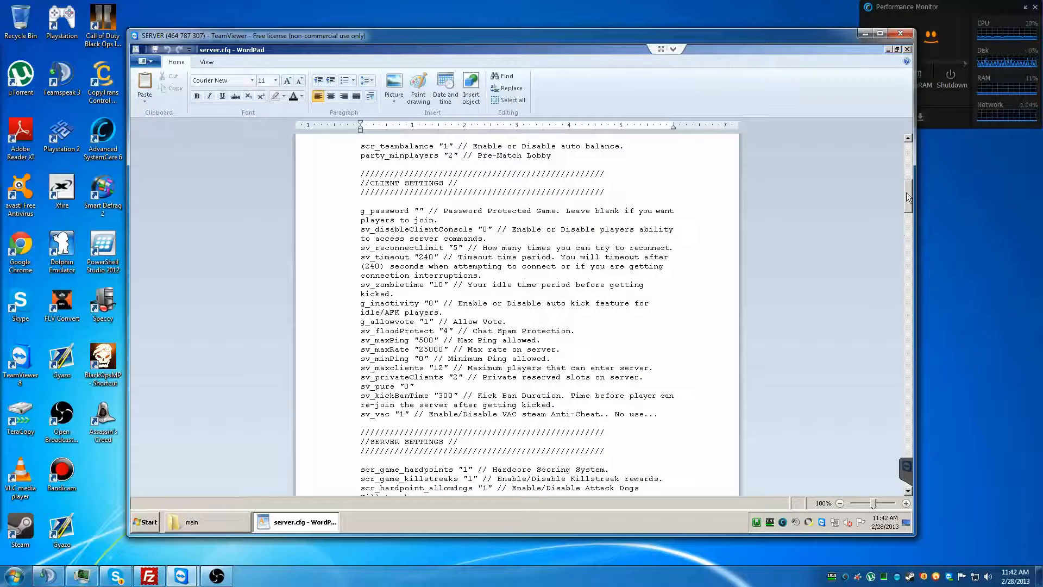
drag(908, 193, 893, 412)
scroll(576, 403, down, 3)
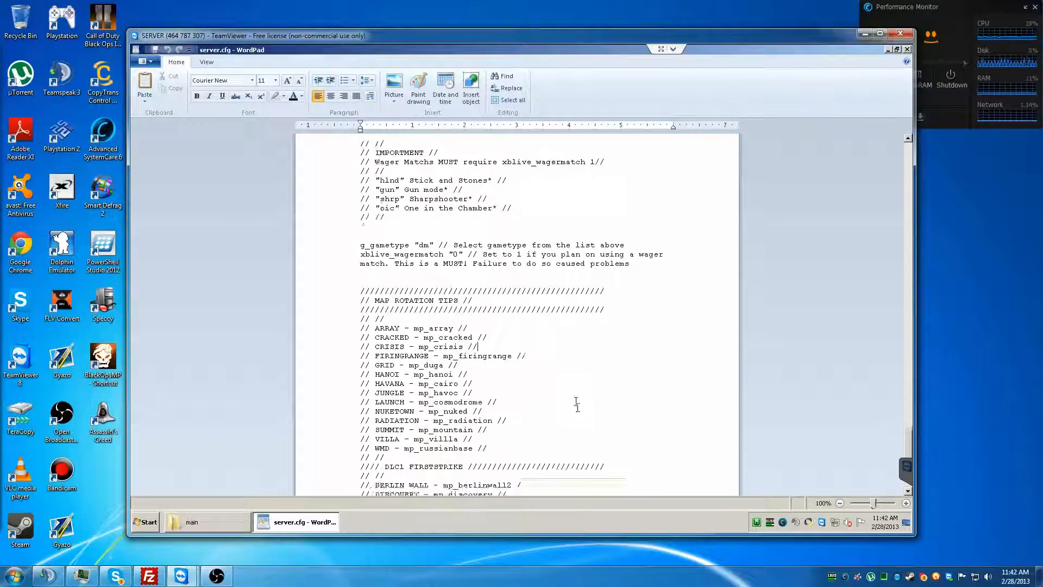
scroll(581, 405, up, 5)
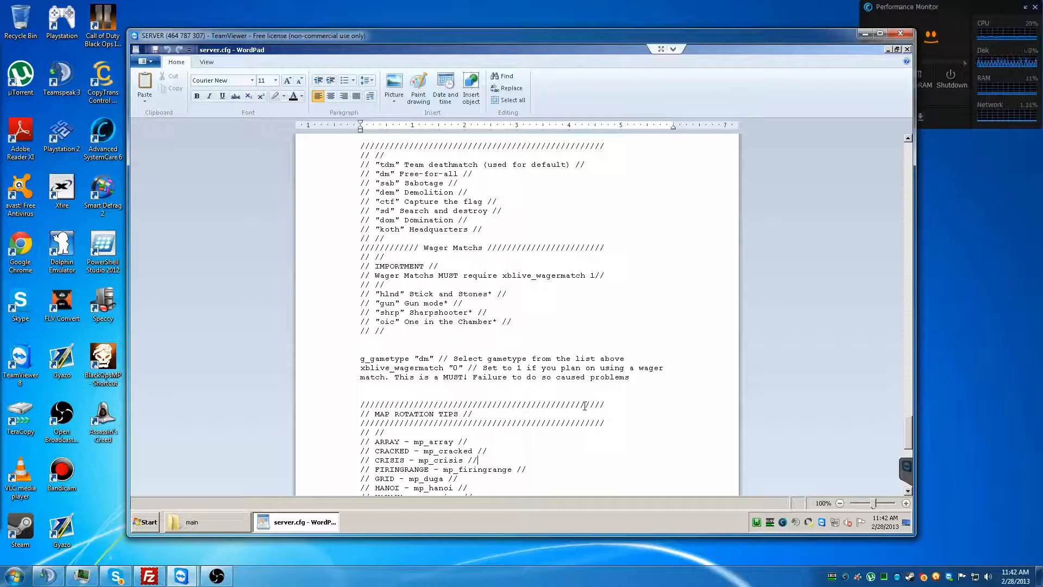
scroll(586, 405, up, 2)
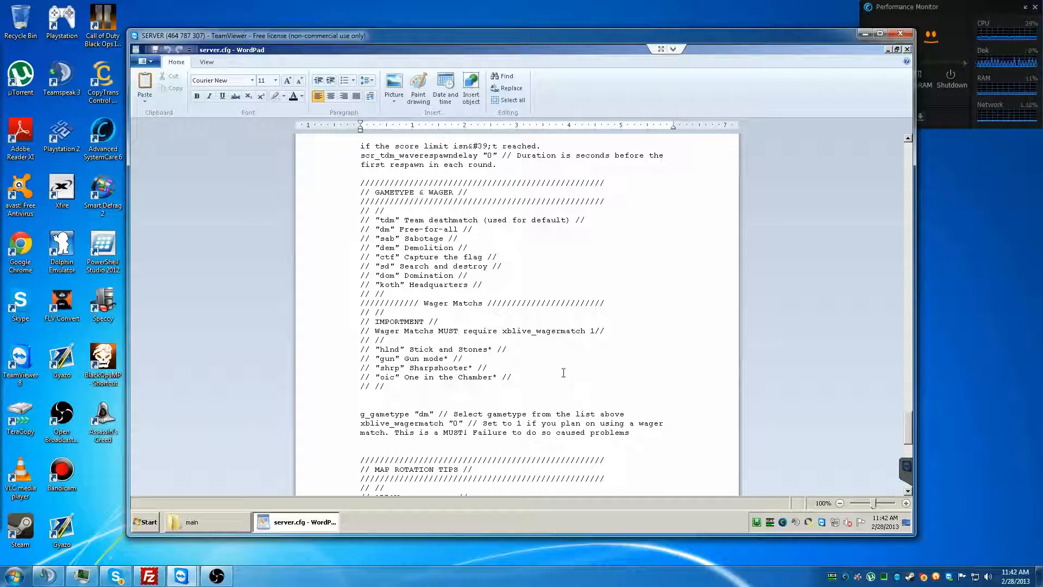
scroll(563, 373, up, 5)
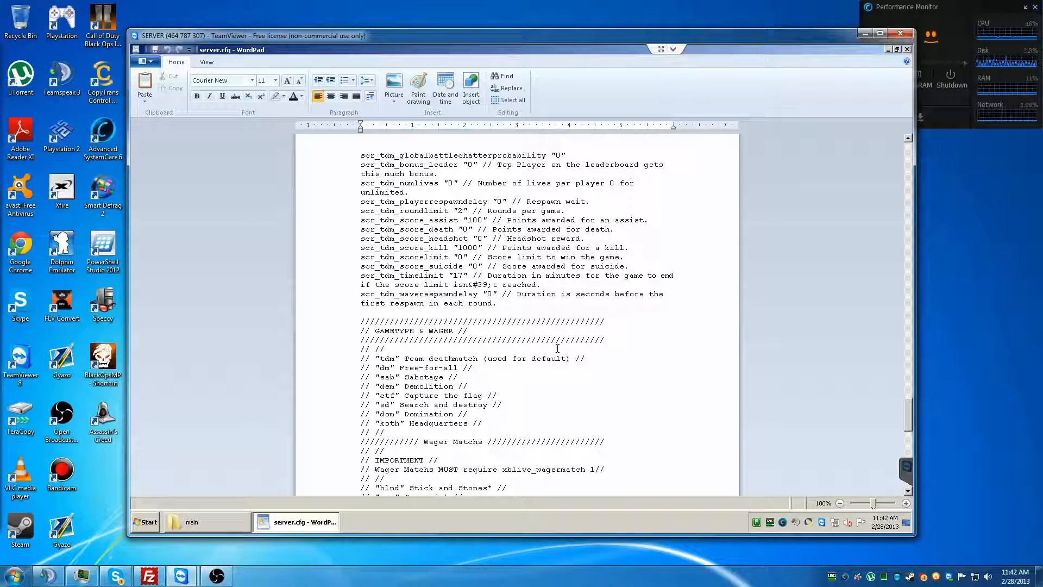
Step: Highlight the scr_tdm_score_kill setting in the Team Deathmatch gametype section and place the cursor in its value
click(559, 348)
scroll(561, 346, up, 2)
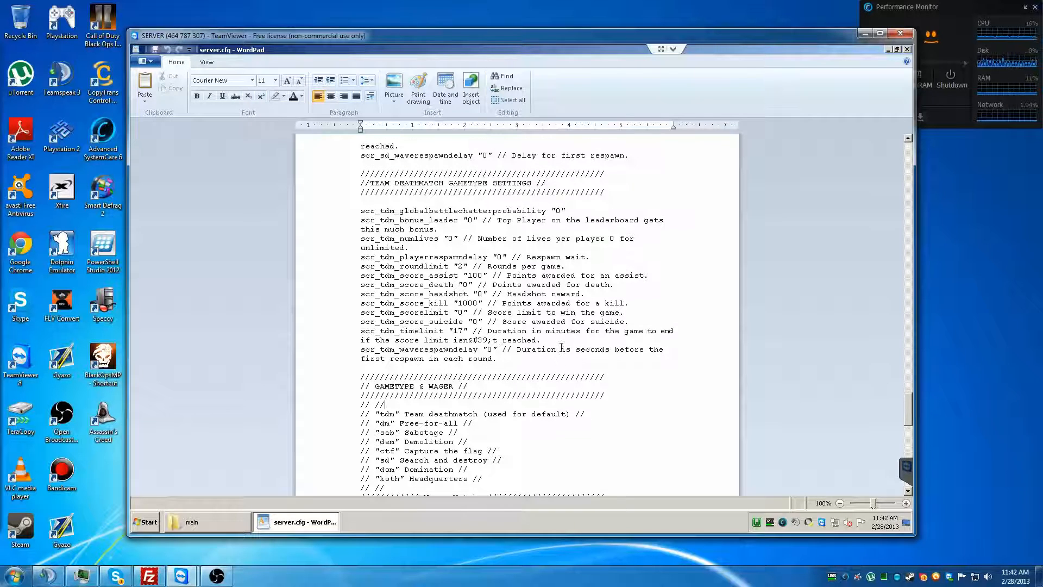
drag(360, 302, 500, 303)
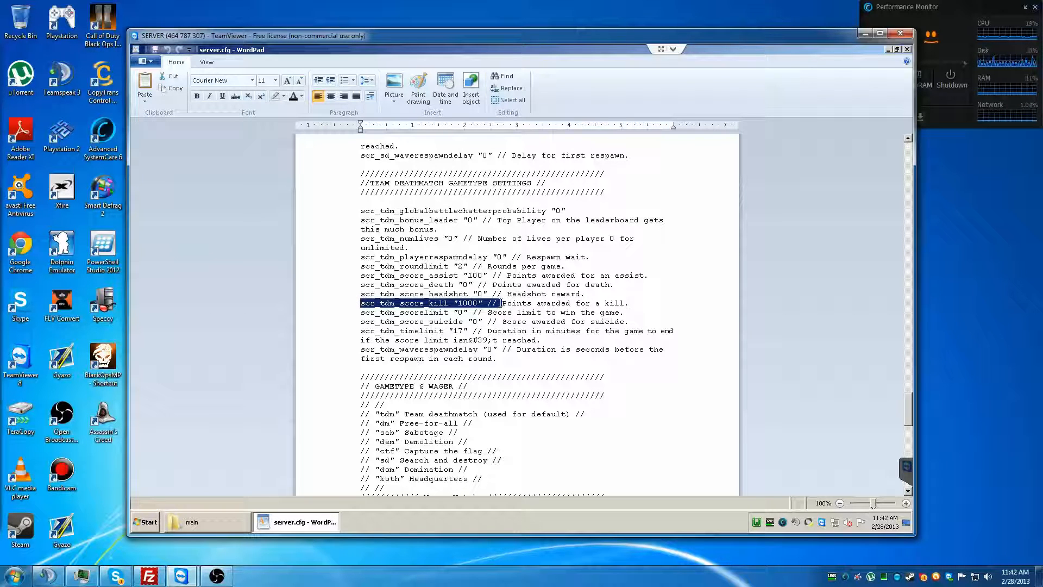
click(477, 303)
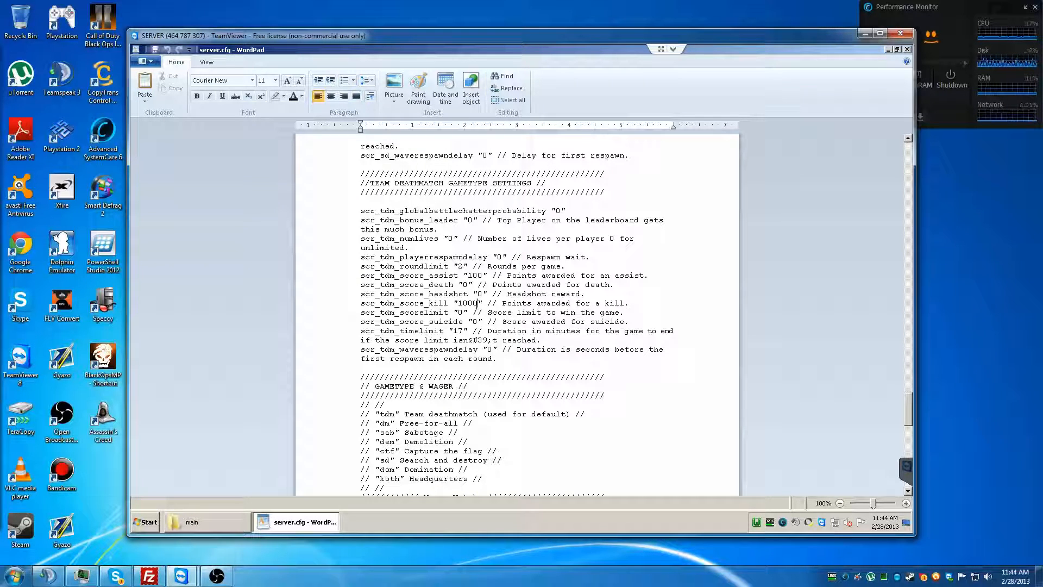
Step: Review the other gametype, VOIP and server settings in server.cfg, ending at the map rotation section
scroll(477, 300, up, 2)
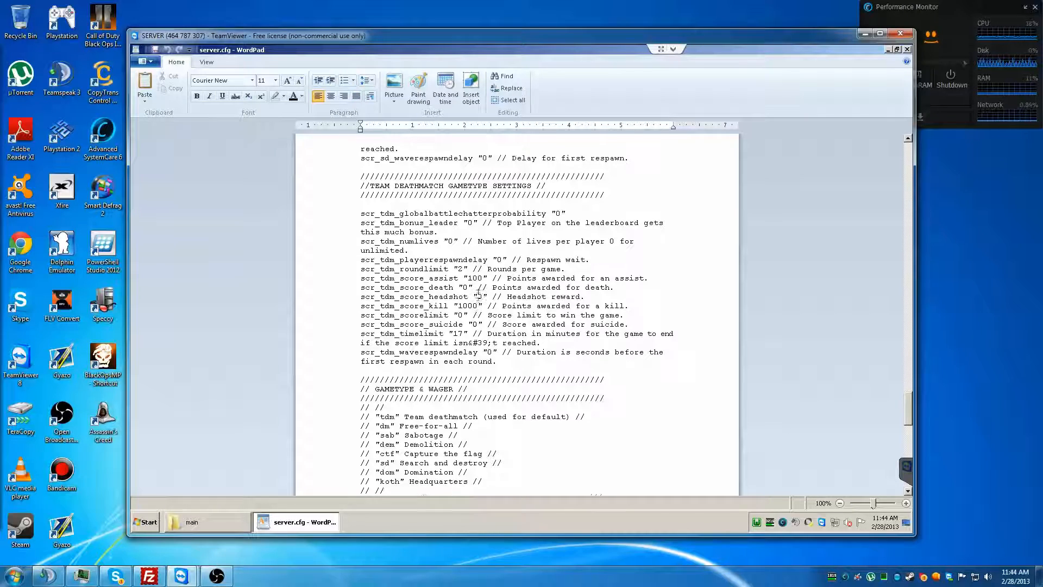
scroll(477, 300, up, 4)
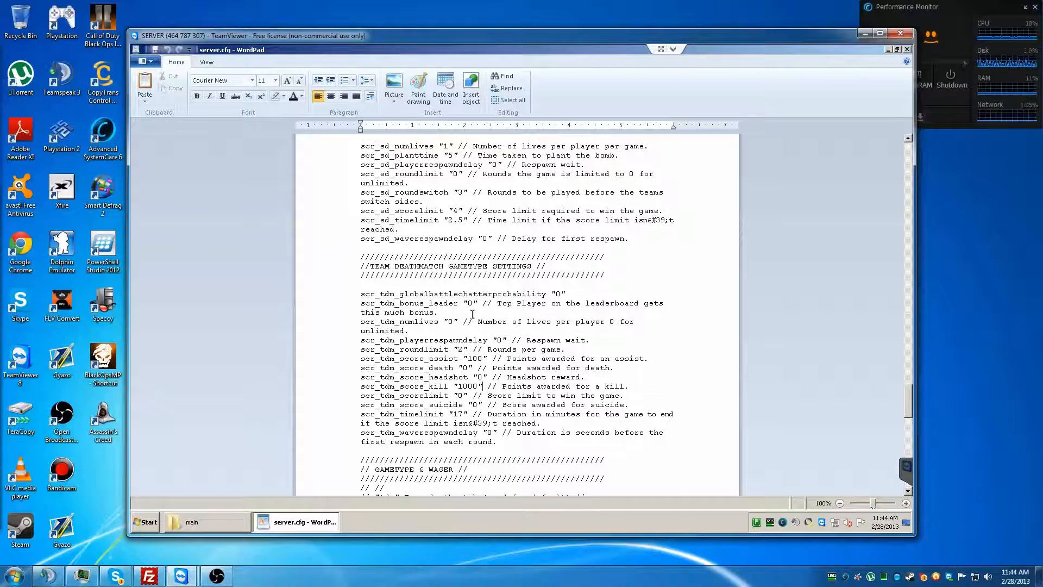
scroll(471, 314, up, 1)
scroll(472, 334, up, 4)
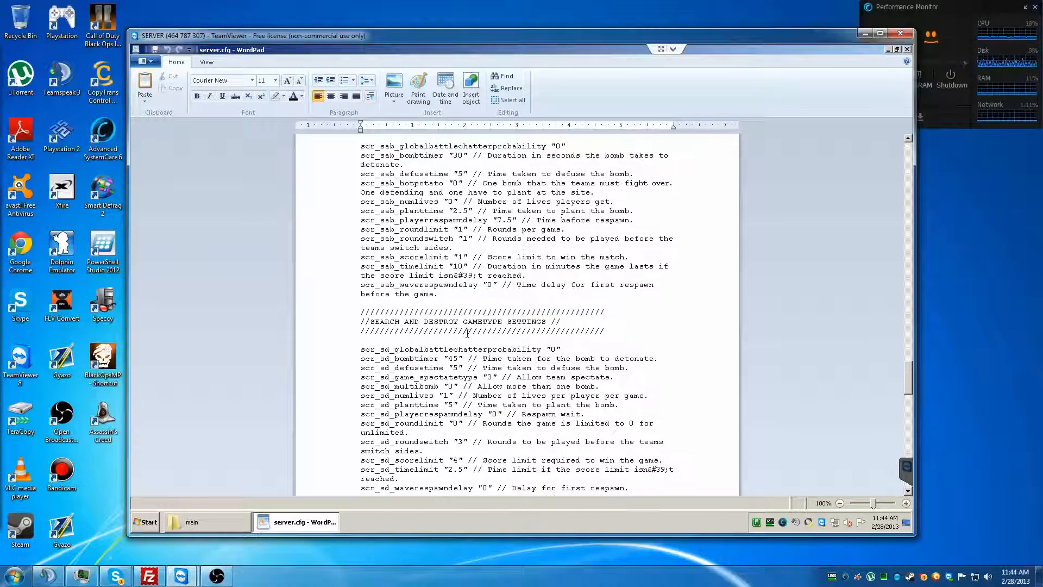
scroll(471, 380, up, 8)
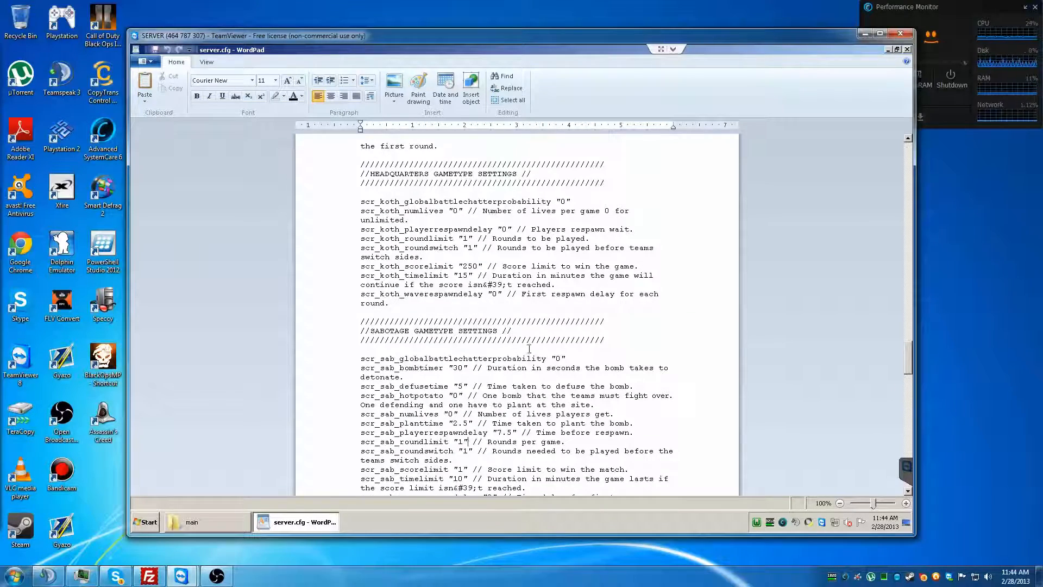
scroll(528, 352, up, 7)
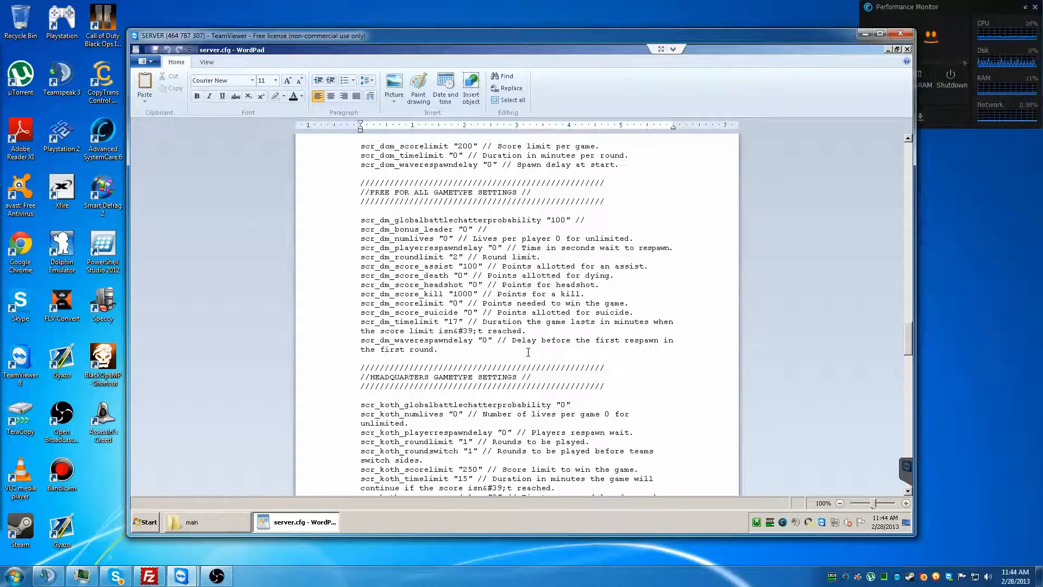
scroll(528, 352, up, 8)
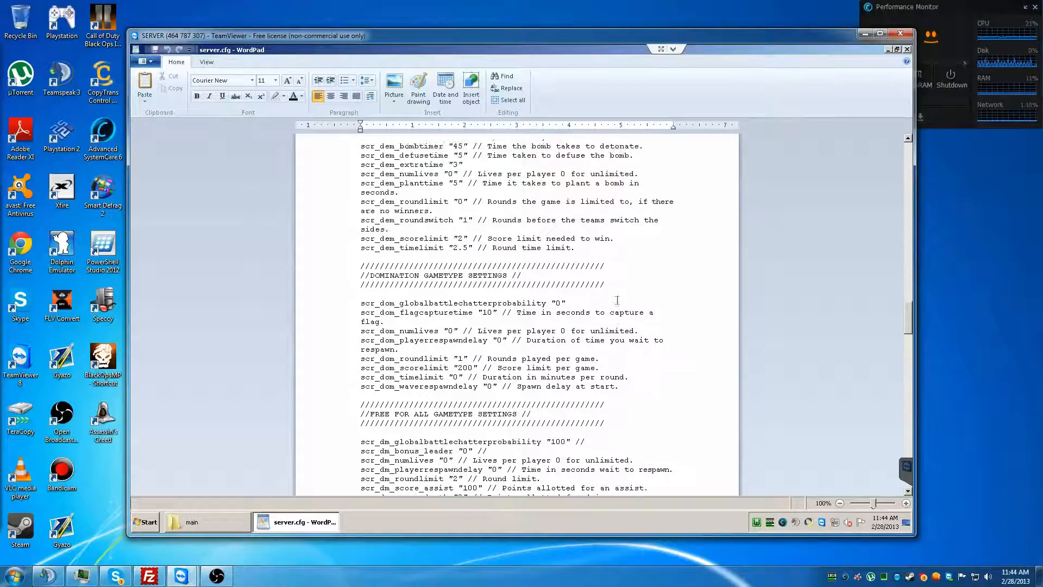
scroll(617, 300, up, 18)
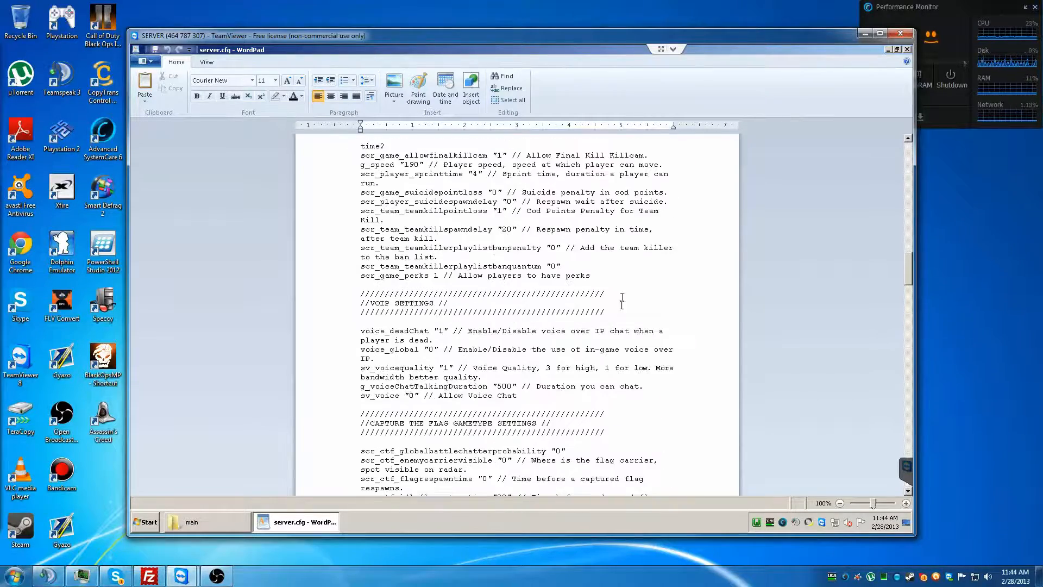
scroll(907, 269, up, 15)
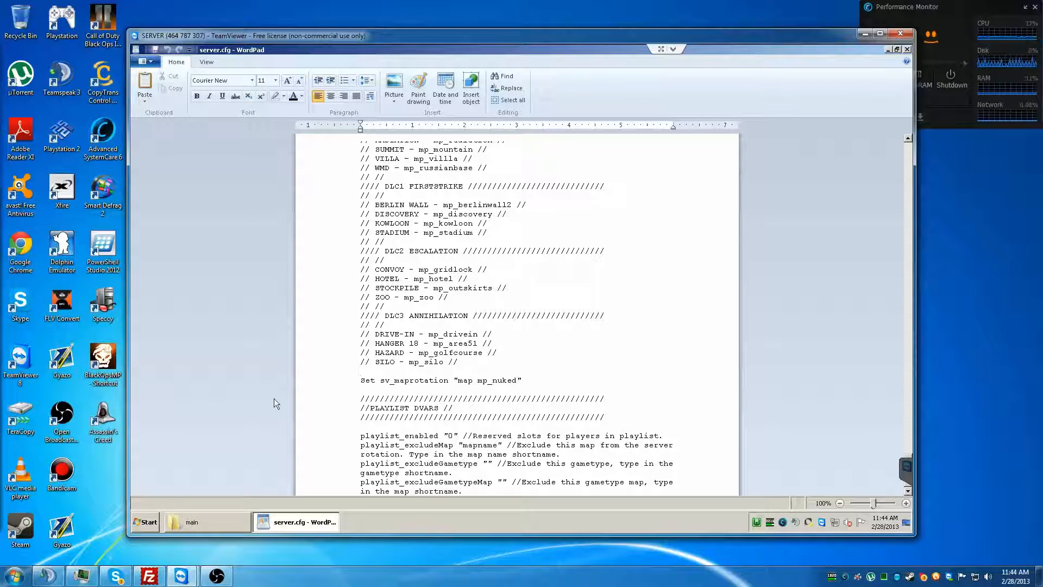
Step: Examine the DLC map codes and the sv_maprotation line in the map rotation section
click(367, 381)
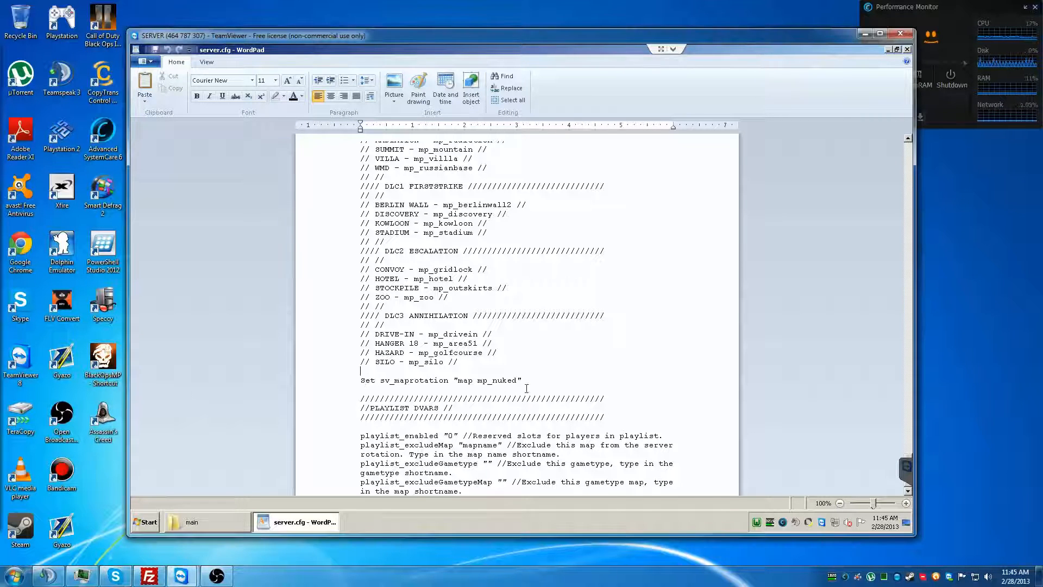
drag(574, 315, 576, 300)
click(577, 301)
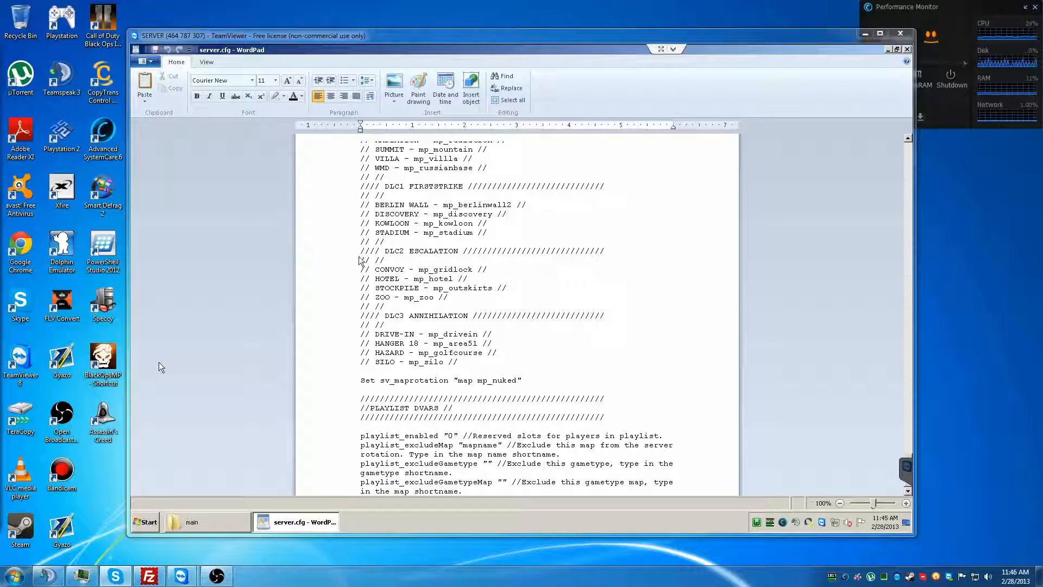
click(508, 356)
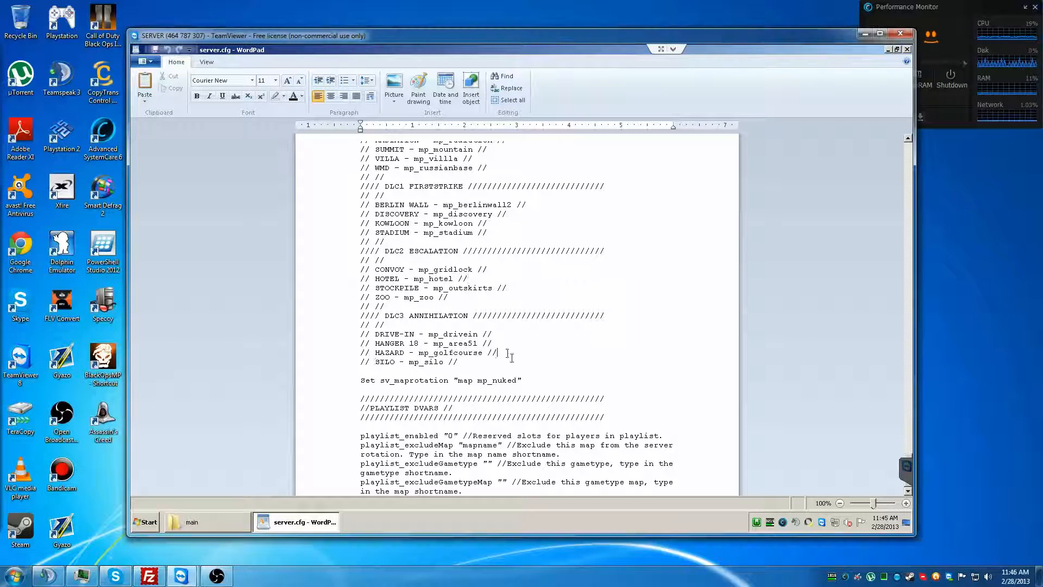
click(507, 316)
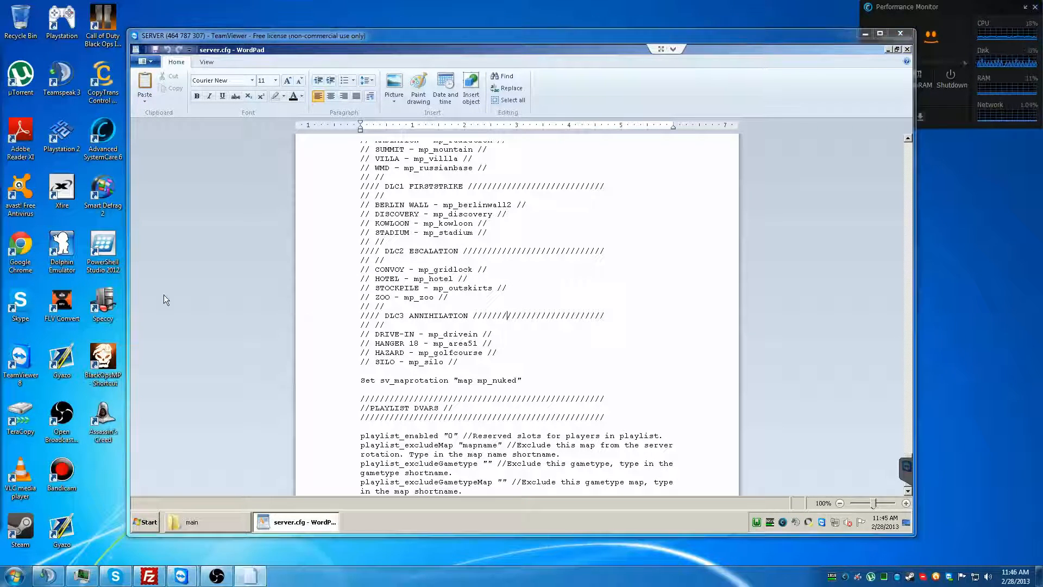
click(600, 337)
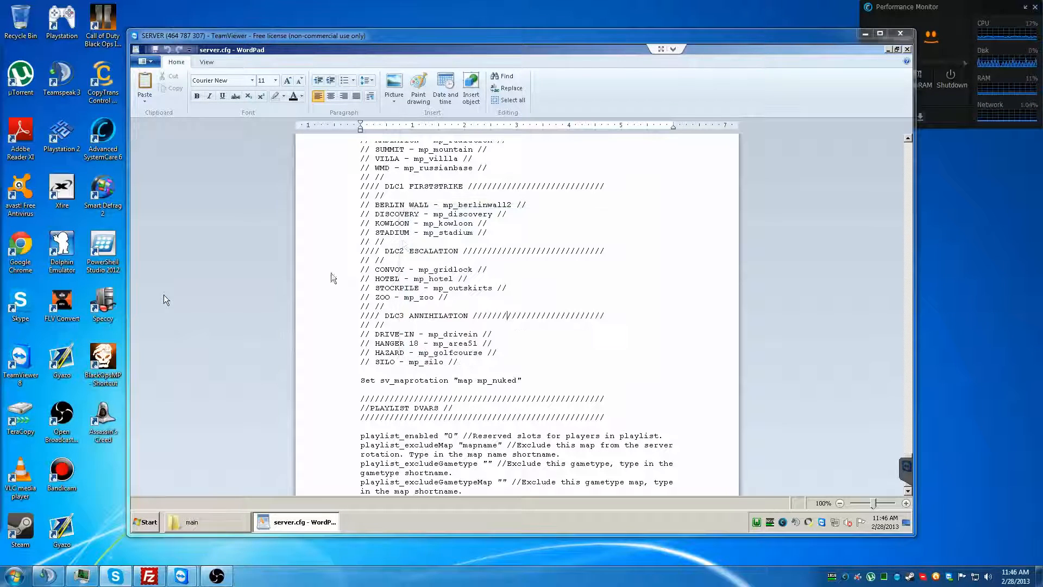
click(505, 260)
Step: Highlight the g_gametype "dm" setting below the gametype and wager match list, then clear the selection
scroll(506, 261, up, 10)
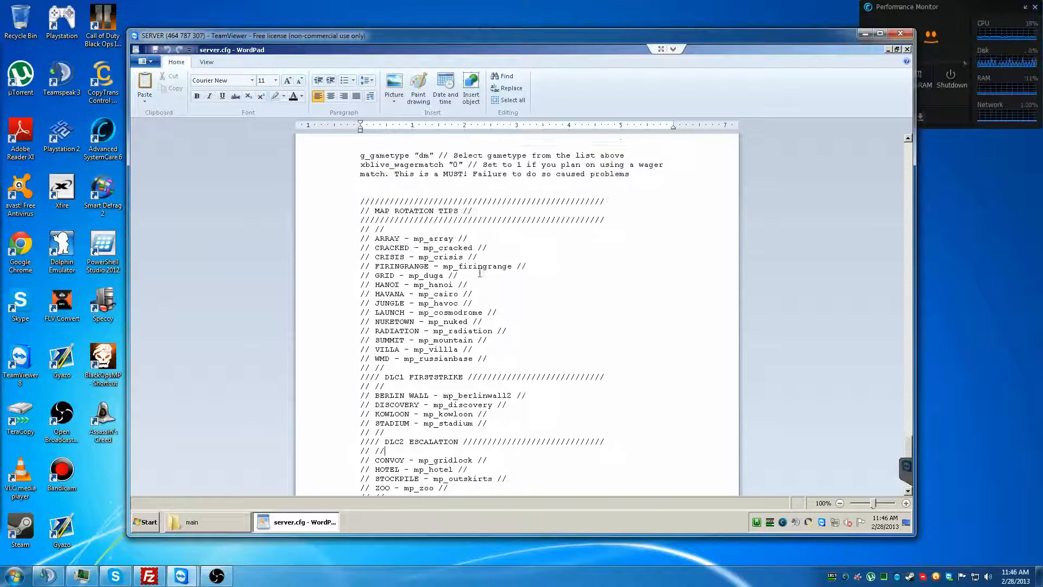
scroll(478, 261, up, 14)
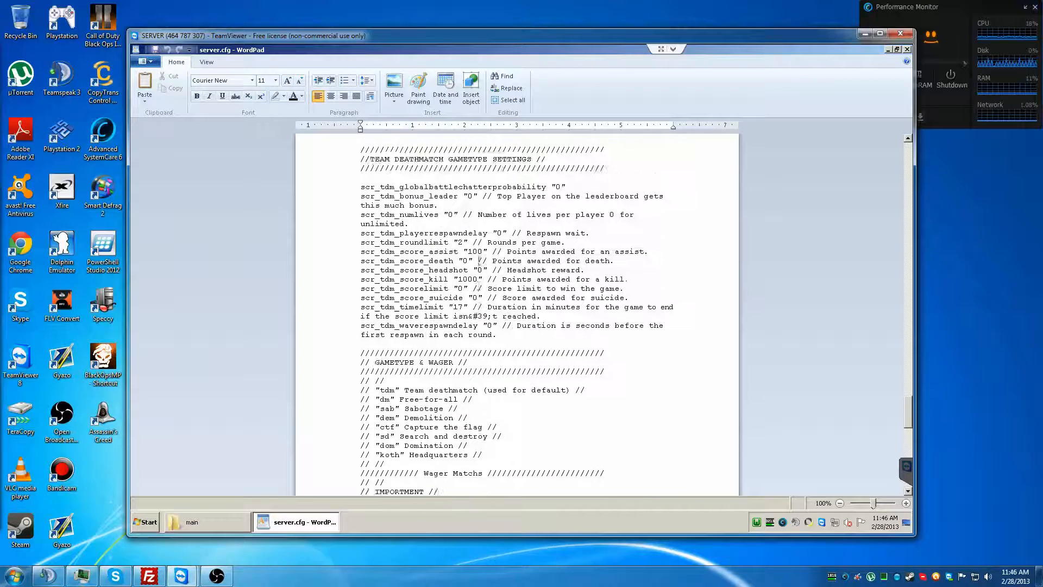
scroll(363, 207, down, 8)
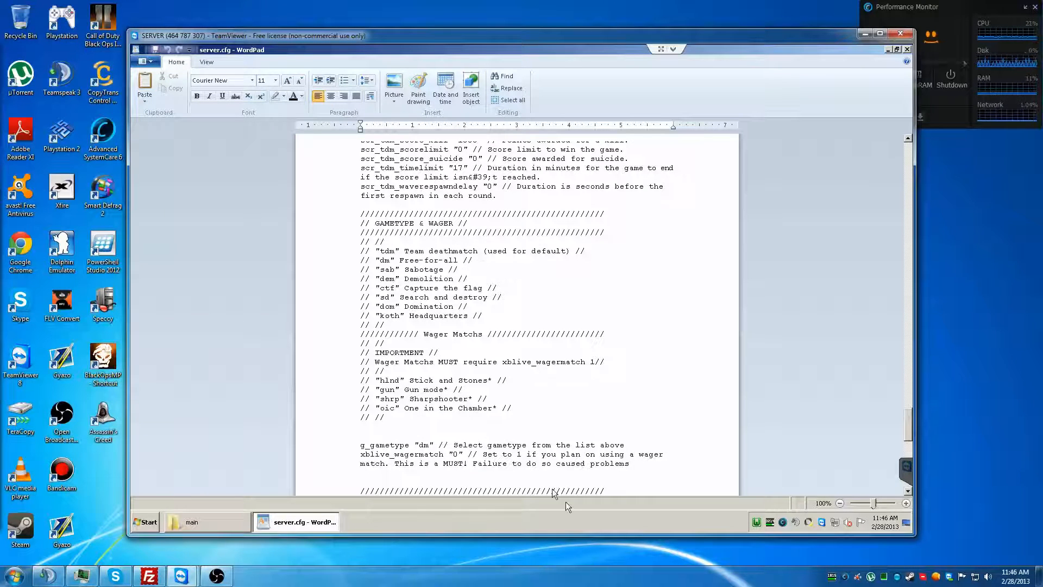
click(371, 437)
drag(364, 445, 439, 445)
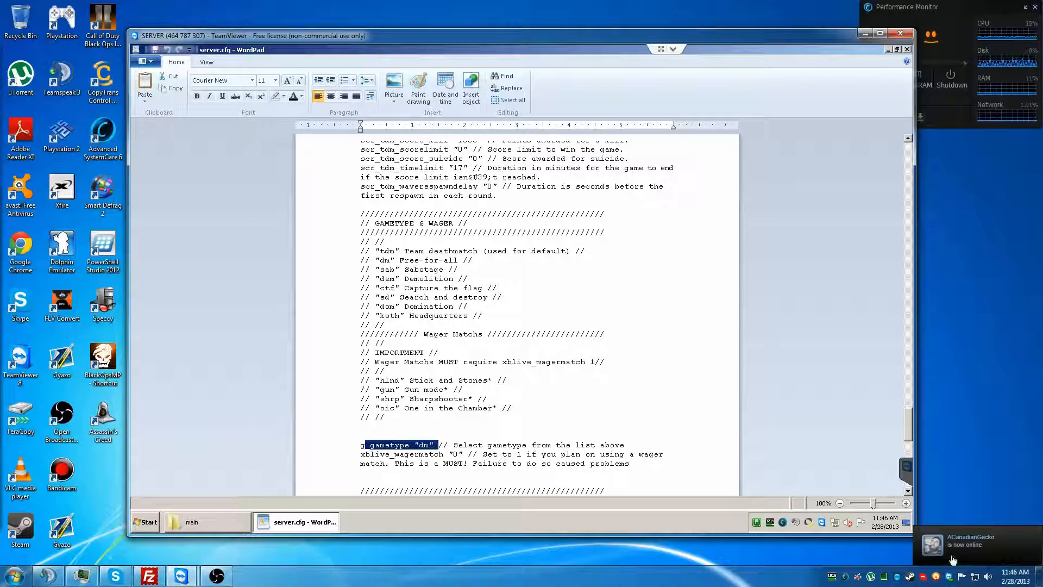
click(554, 392)
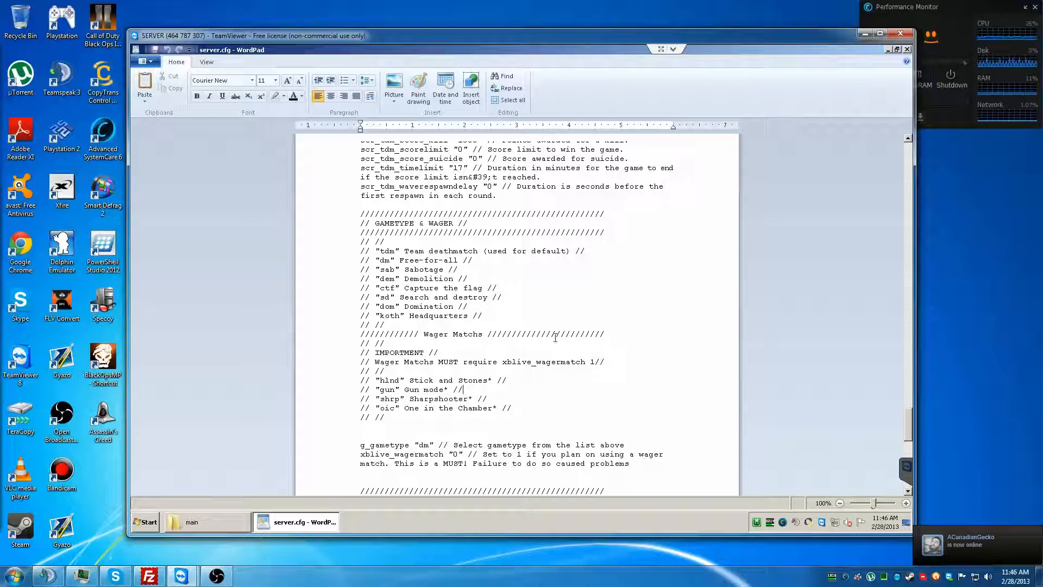
Step: Review the Team Deathmatch settings, the gametype and wager match codes, the g_gametype line and the base map codes in server.cfg
scroll(555, 337, up, 7)
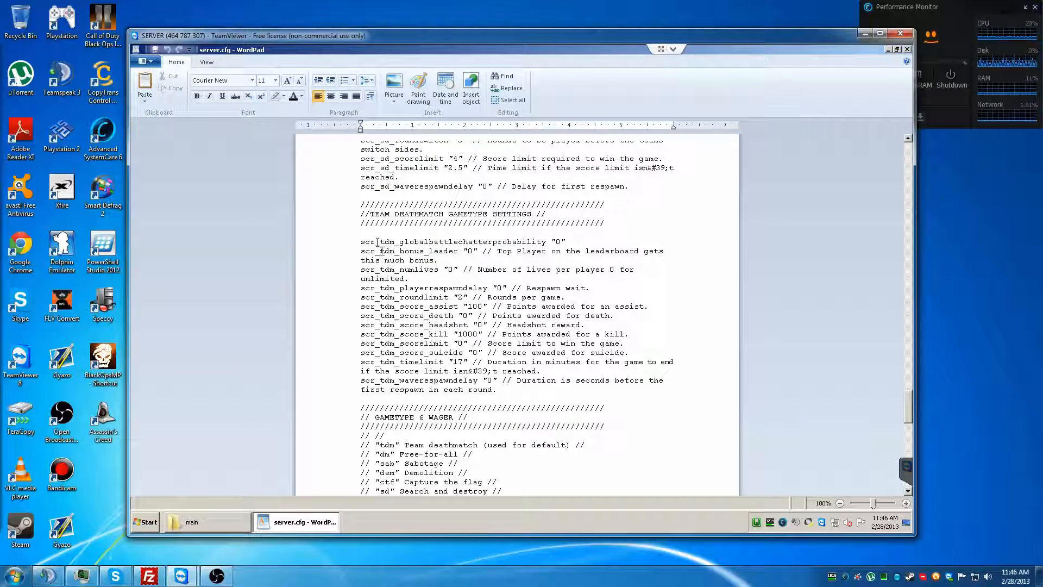
drag(376, 243, 395, 244)
click(413, 306)
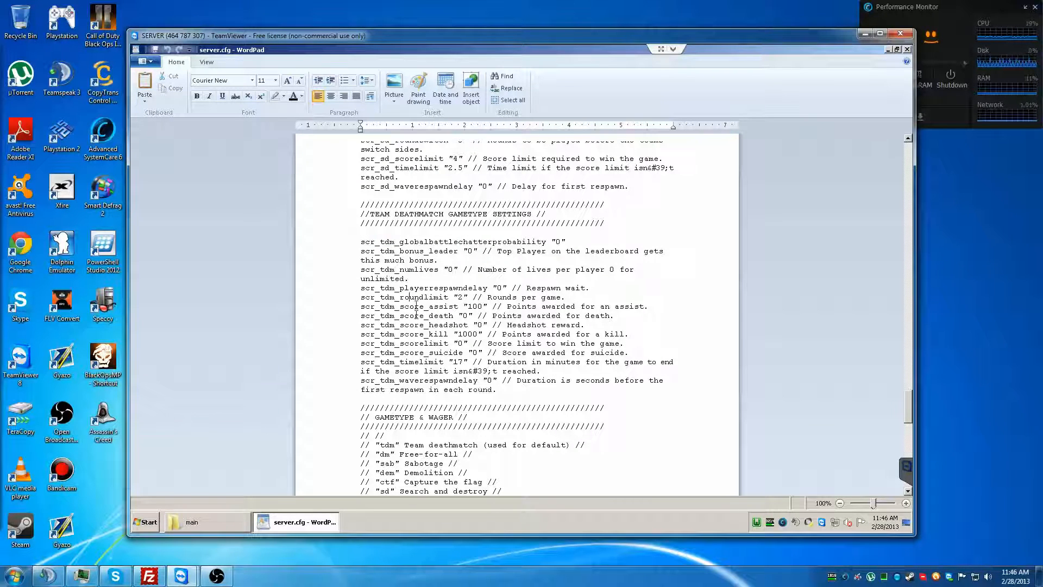
scroll(418, 319, down, 4)
scroll(419, 320, down, 2)
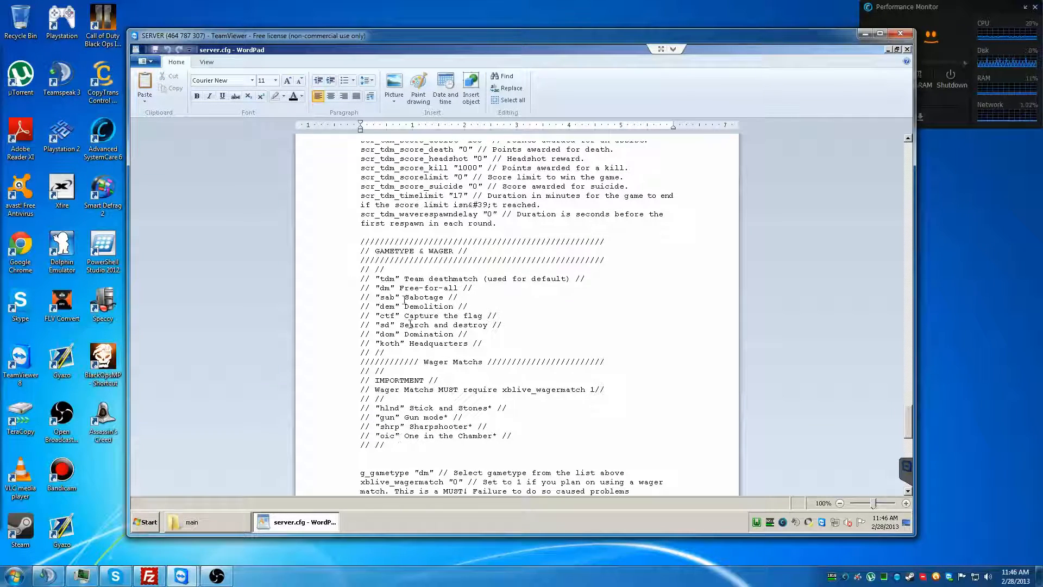
scroll(393, 268, down, 2)
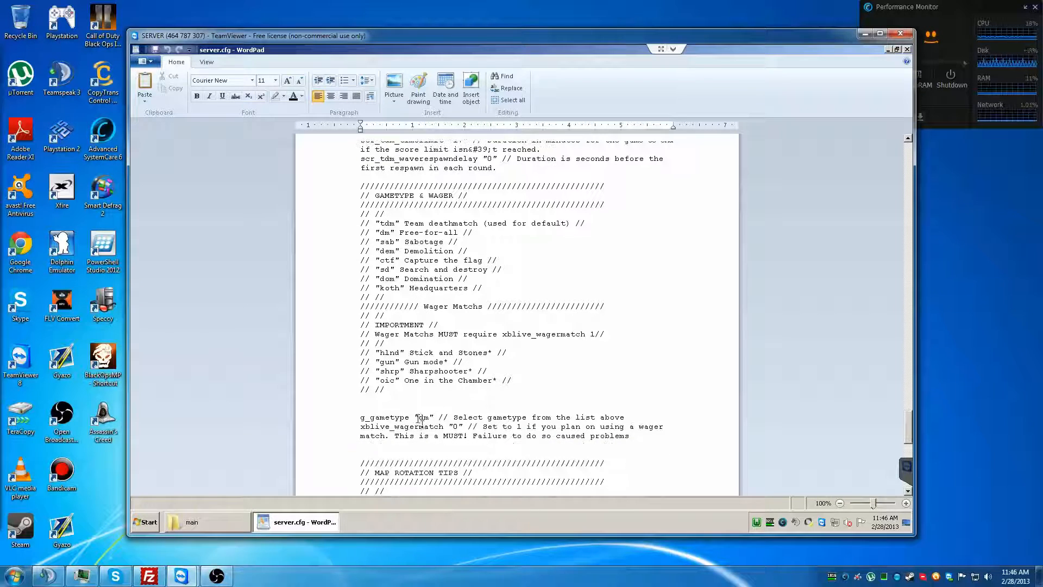
scroll(430, 402, down, 2)
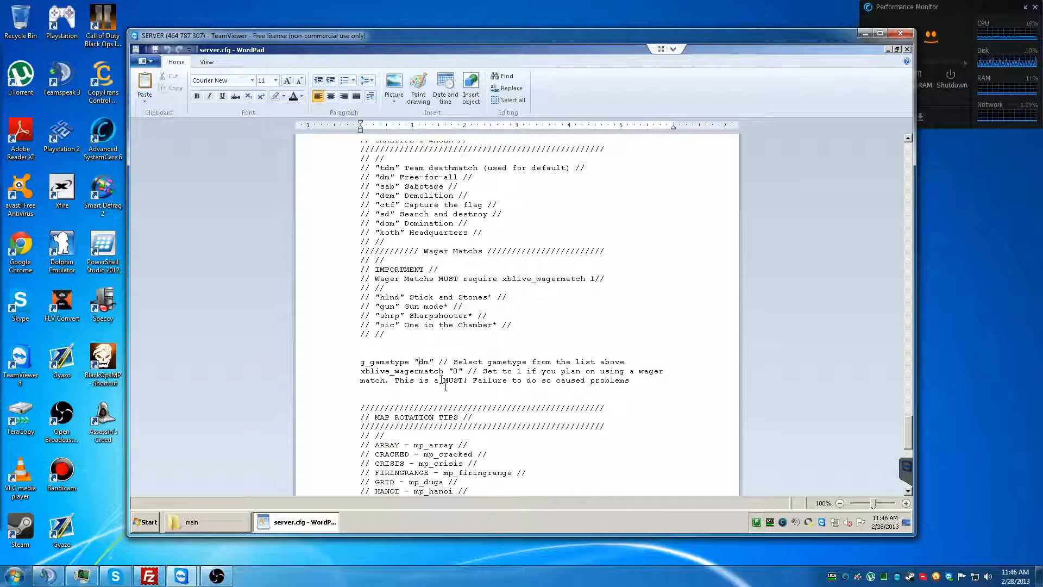
scroll(426, 362, down, 5)
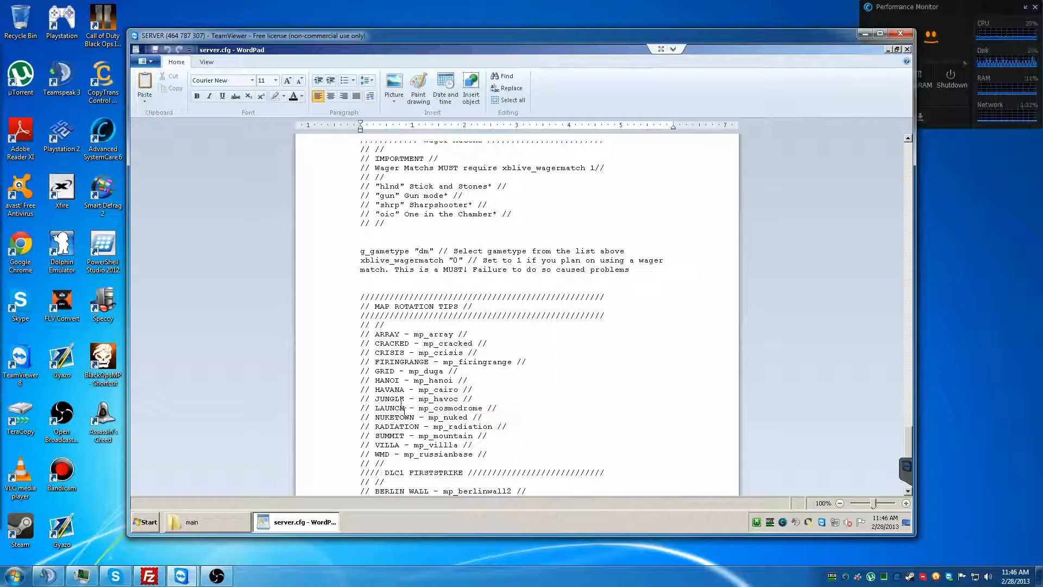
scroll(403, 405, down, 2)
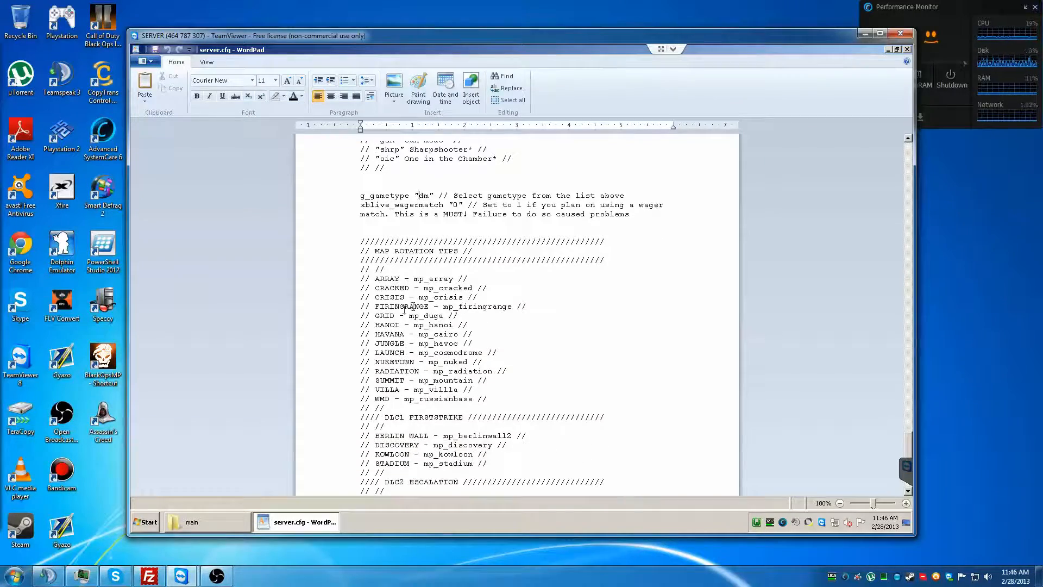
Step: Review server.cfg backwards through the gametype, VOIP, server, client and general settings to the server name and colors section
scroll(416, 326, up, 4)
scroll(415, 326, up, 20)
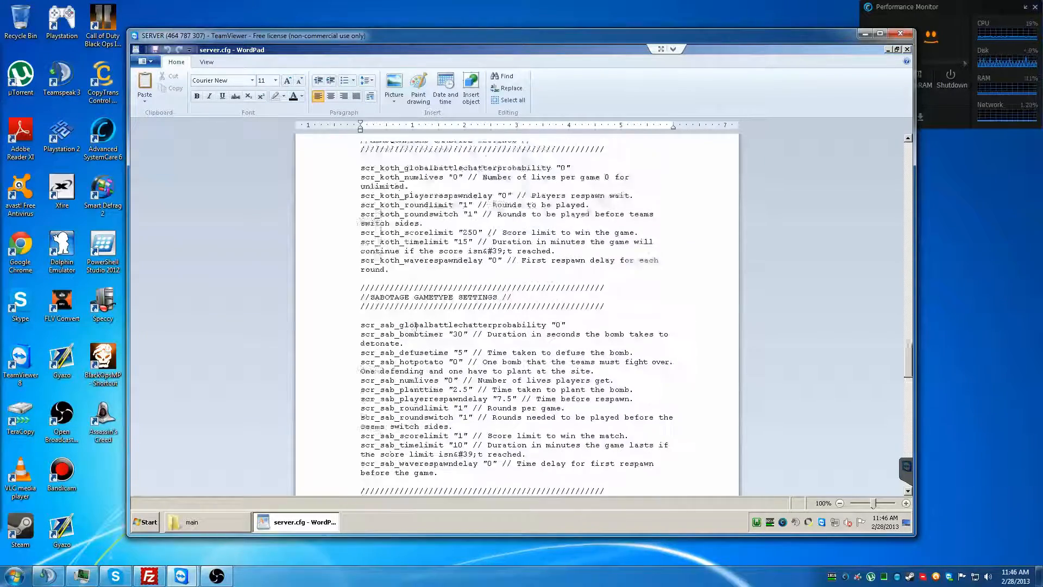
scroll(415, 326, up, 15)
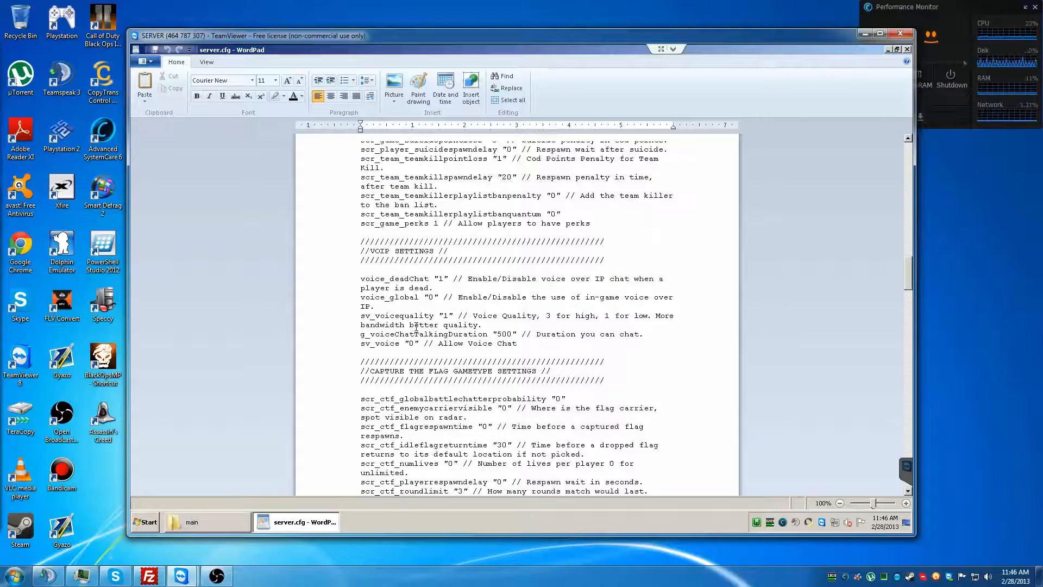
scroll(416, 326, up, 11)
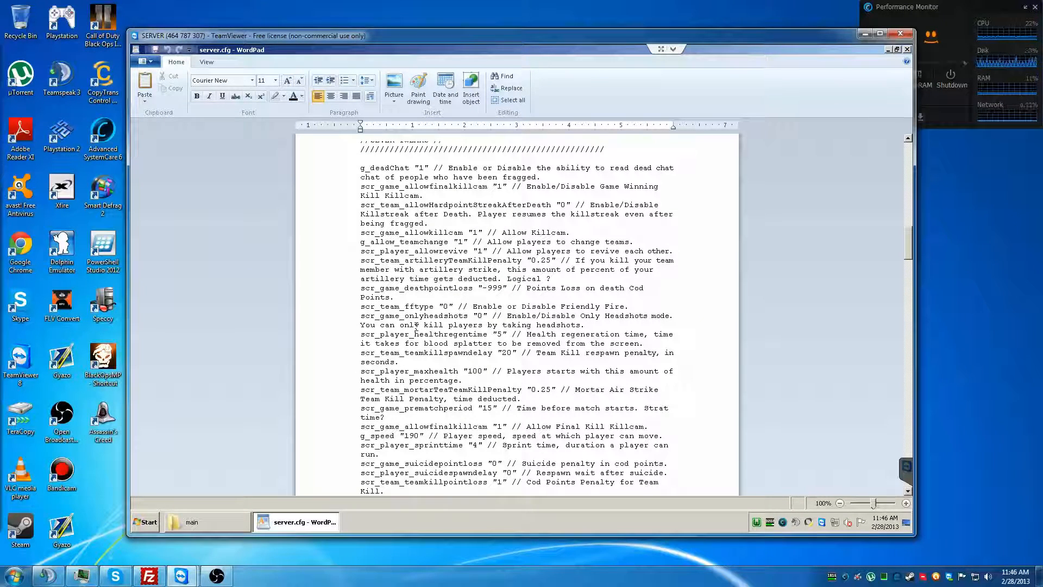
scroll(417, 326, up, 15)
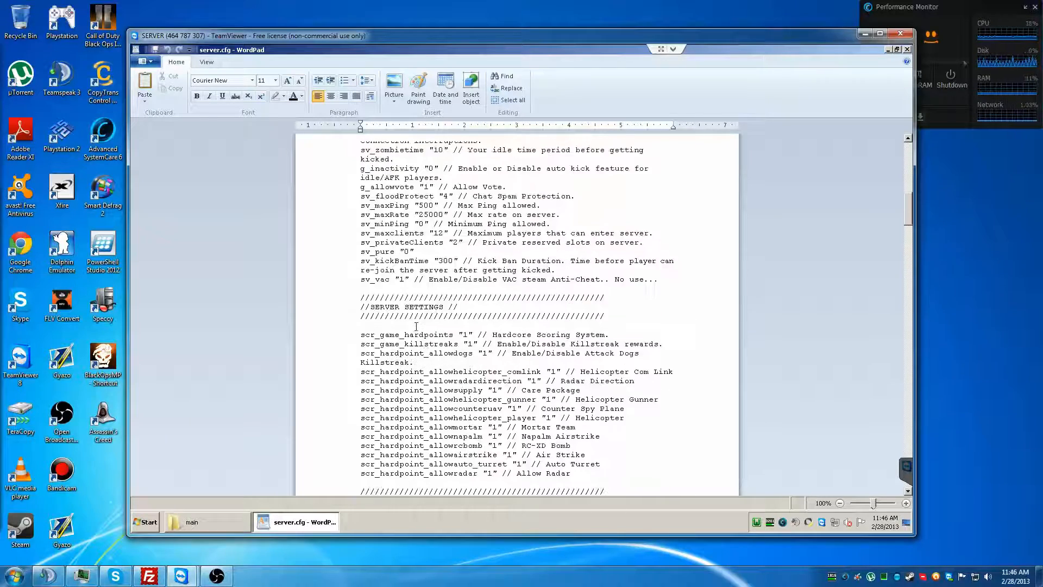
scroll(416, 326, up, 4)
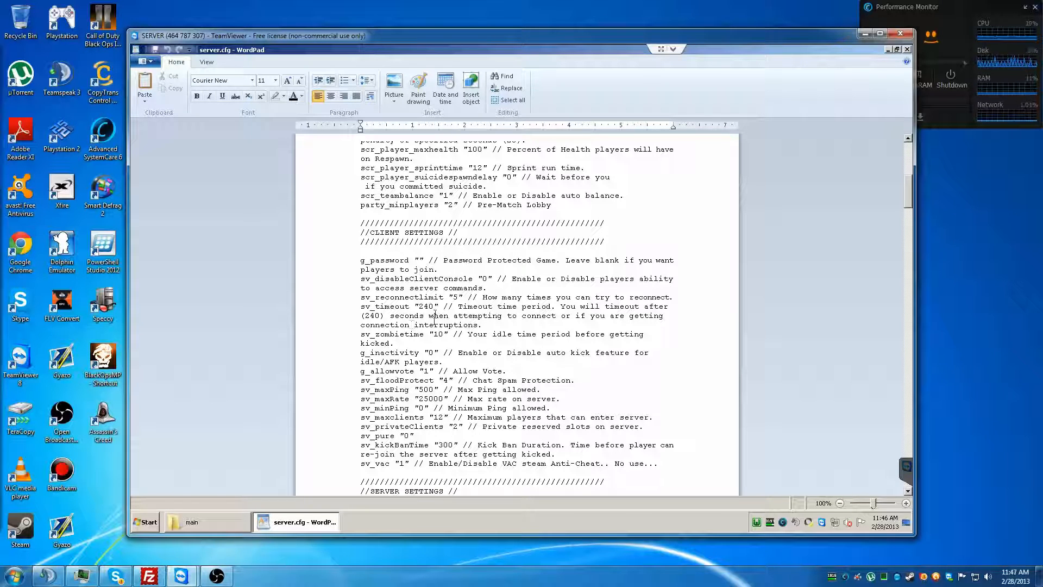
scroll(468, 298, up, 5)
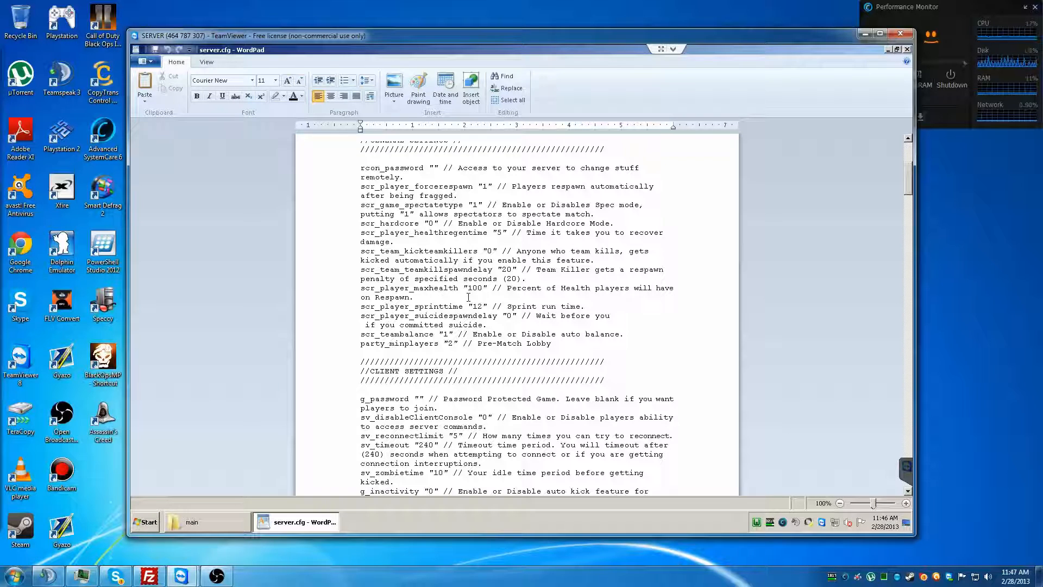
scroll(468, 297, up, 7)
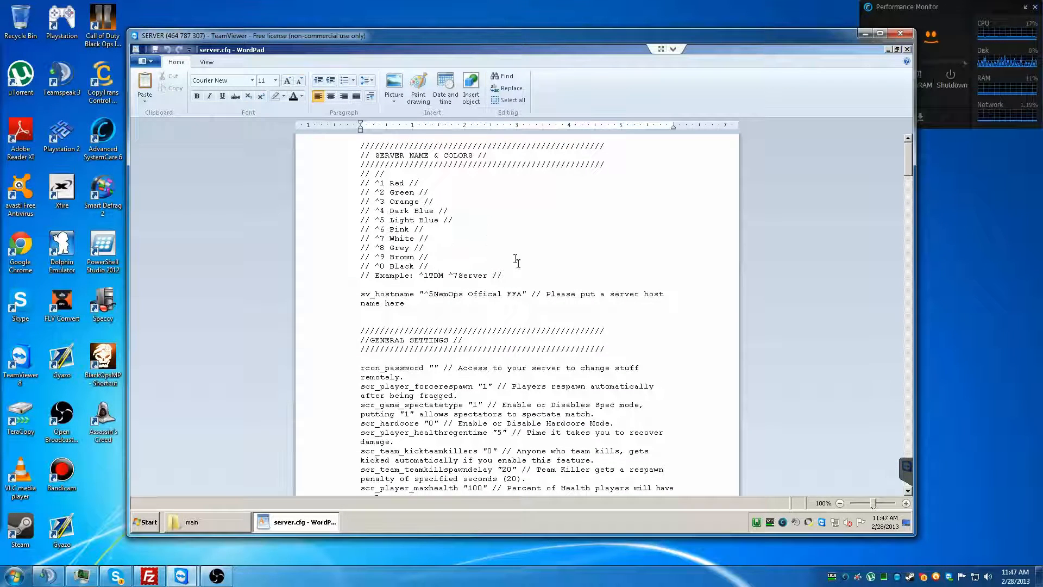
Step: Close server.cfg and the main folder, and launch the NemOps FFA Server from the remote desktop
click(907, 50)
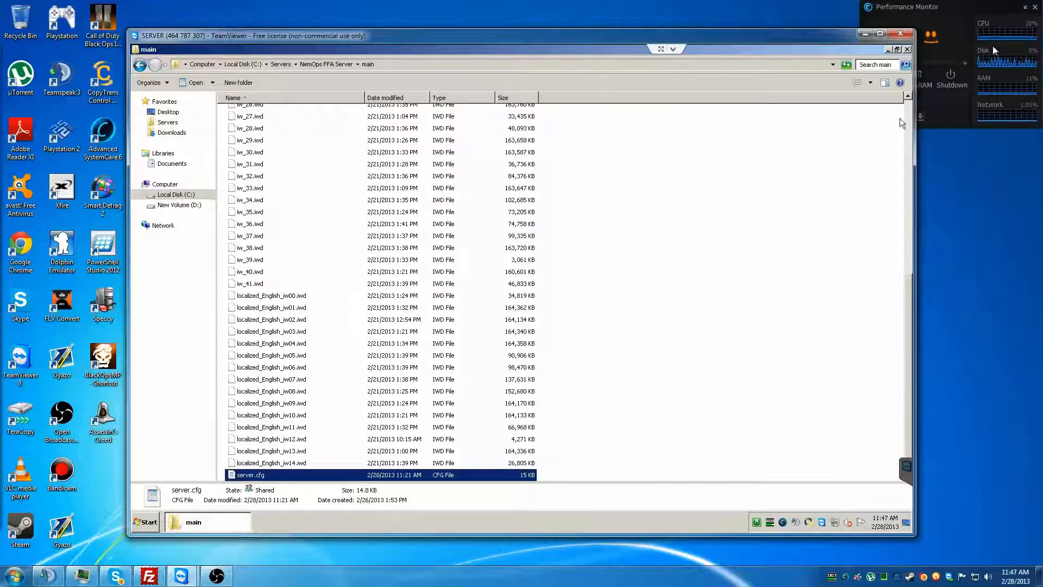
click(907, 49)
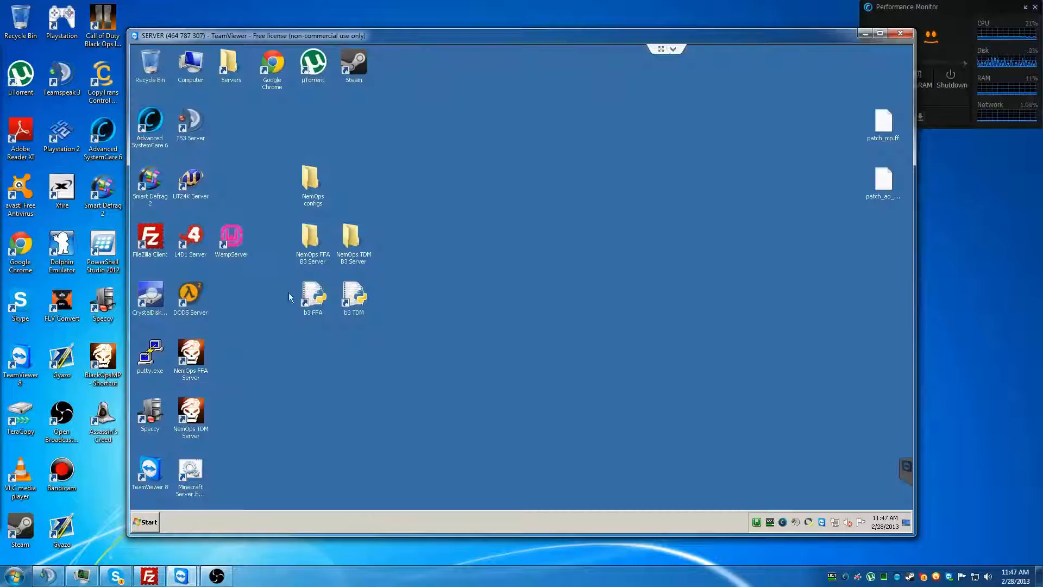
double_click(191, 353)
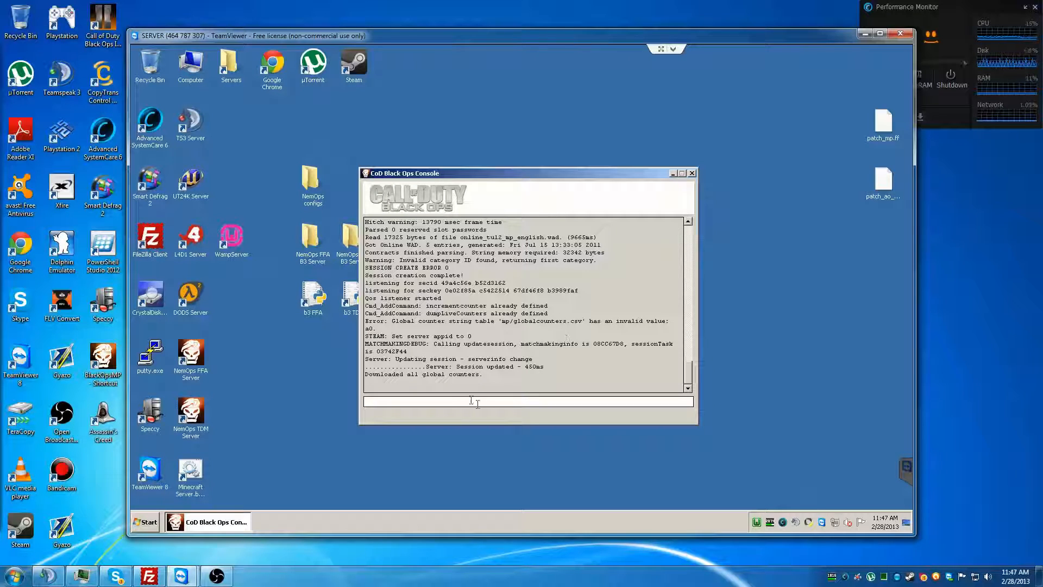
Step: Highlight the "Downloaded all global counters." line in the server console and run the status command
drag(502, 375, 368, 375)
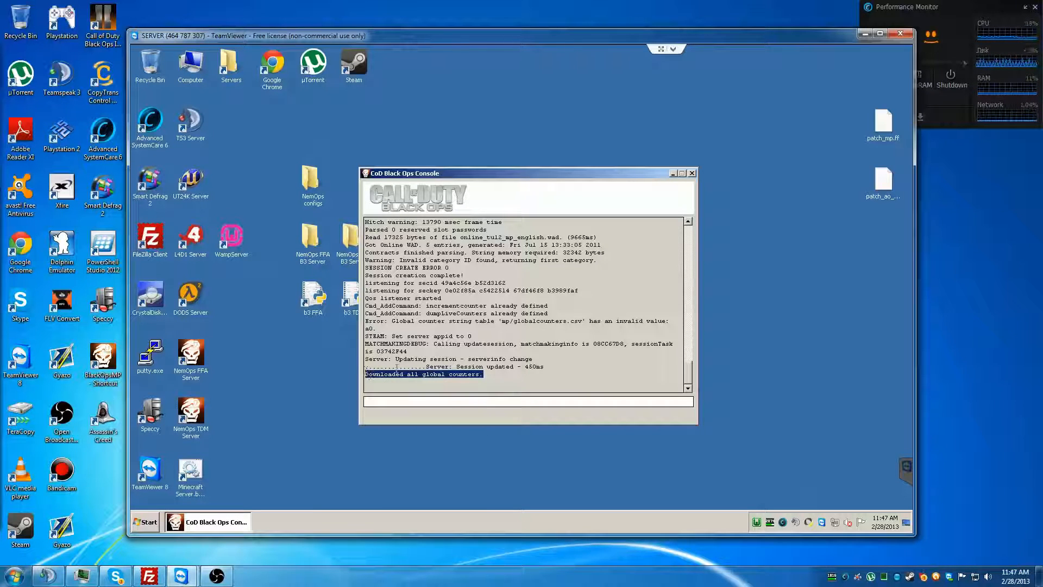
click(565, 402)
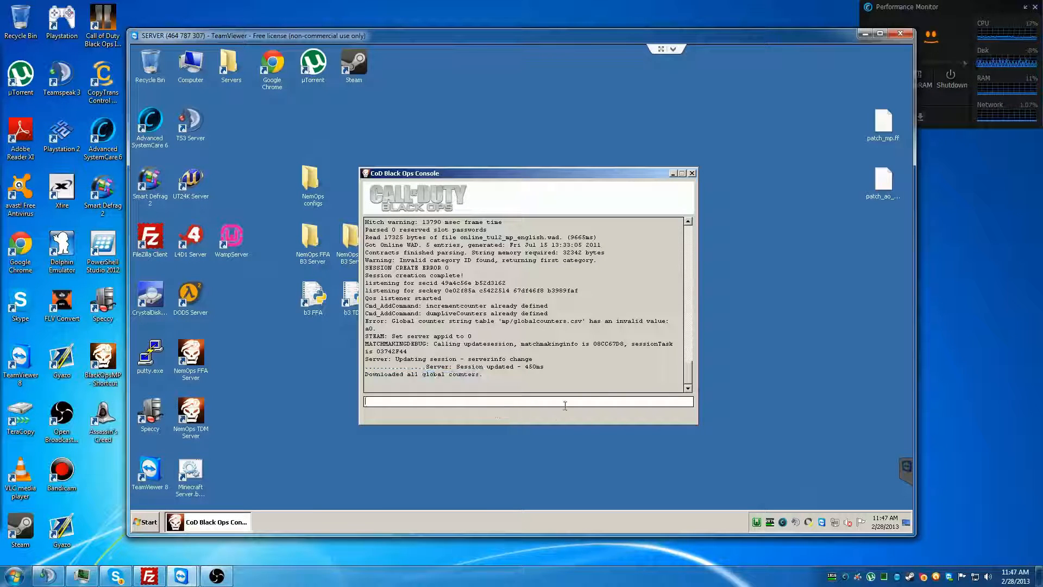
text(status)
key(Return)
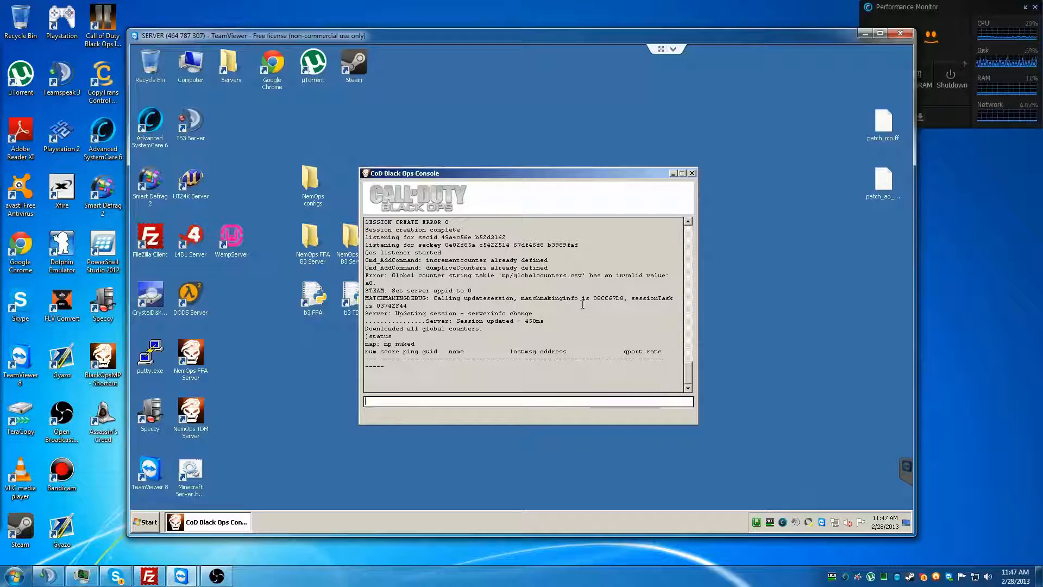
click(553, 321)
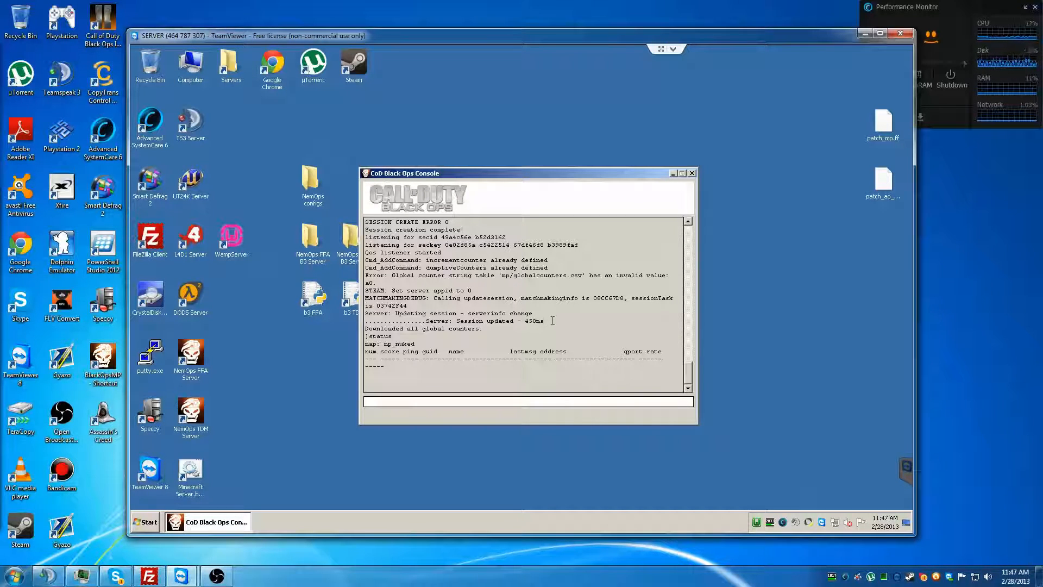
click(564, 297)
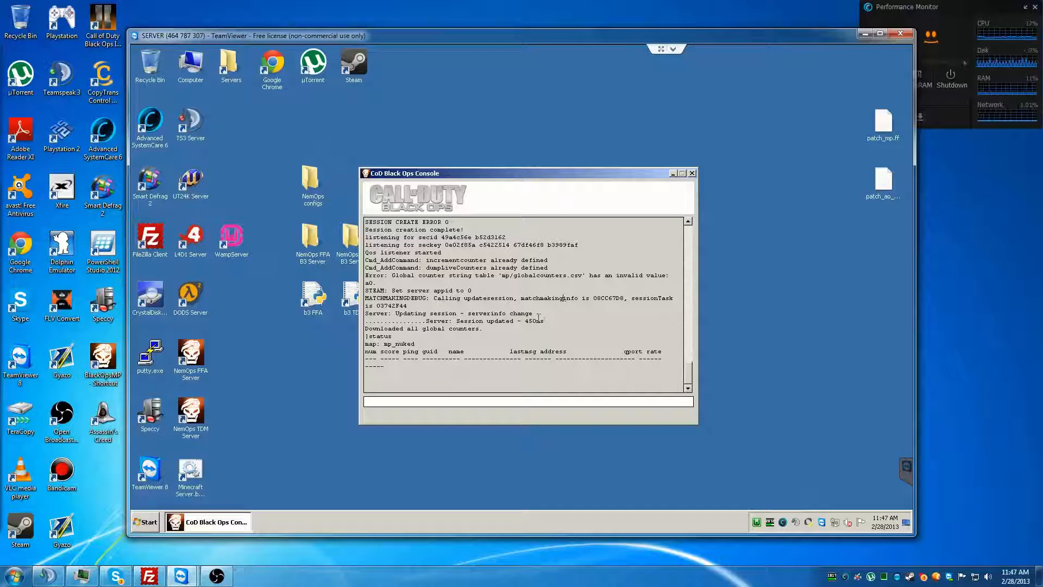